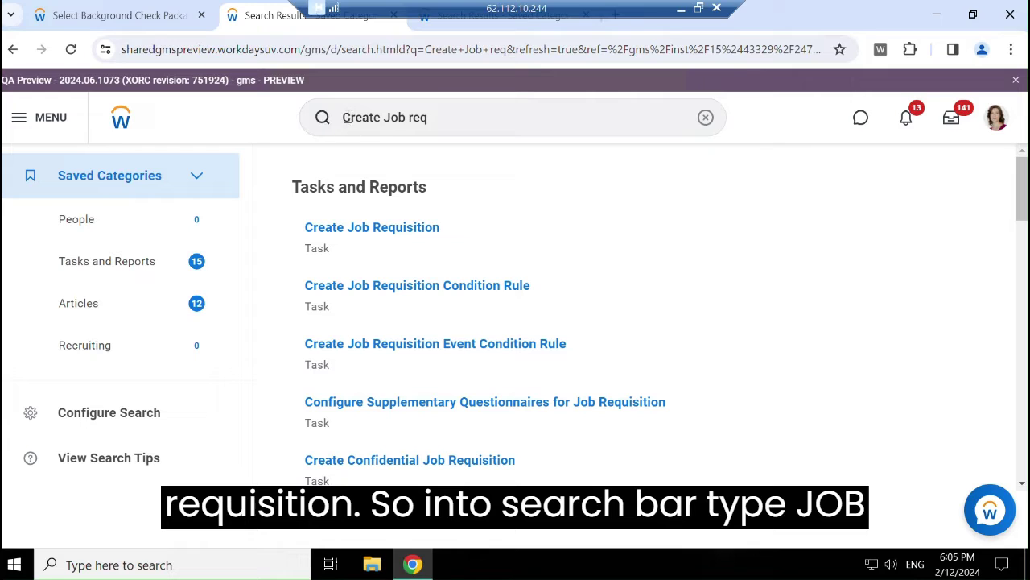
# Open the Create Job Requisition task and remove HR Services Department as the supervisory organization
pyautogui.click(425, 117)
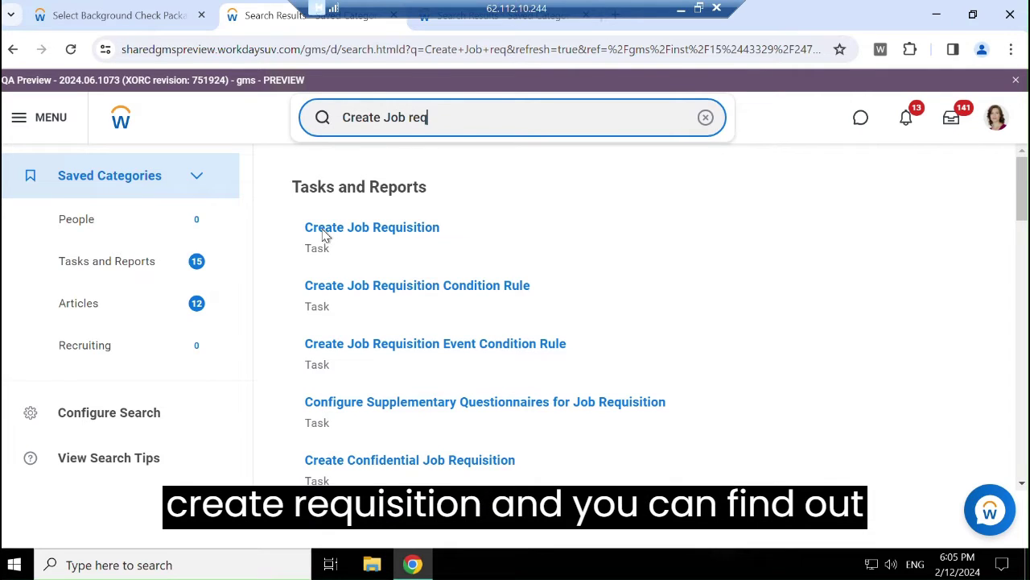
pyautogui.click(379, 229)
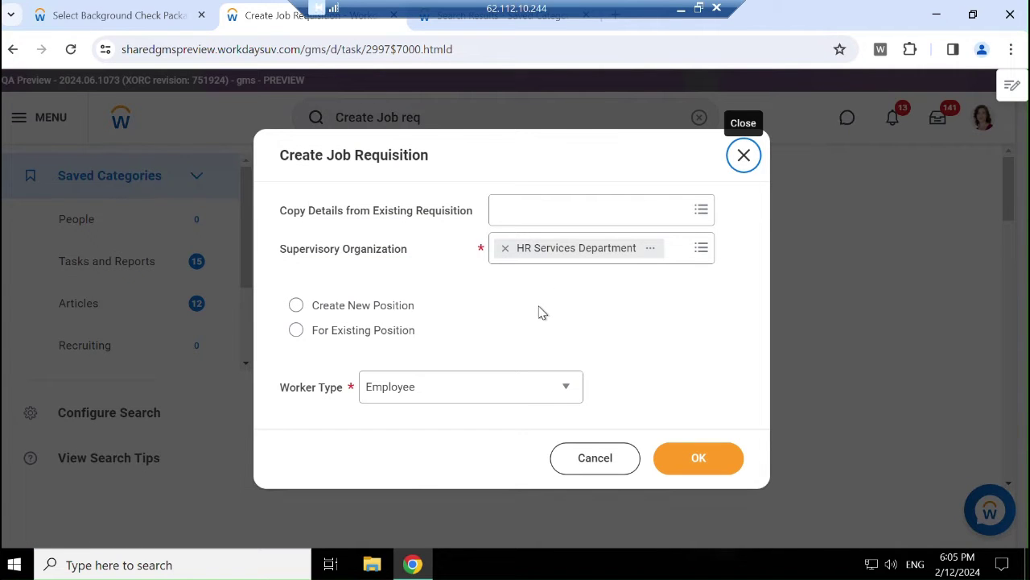
pyautogui.click(505, 249)
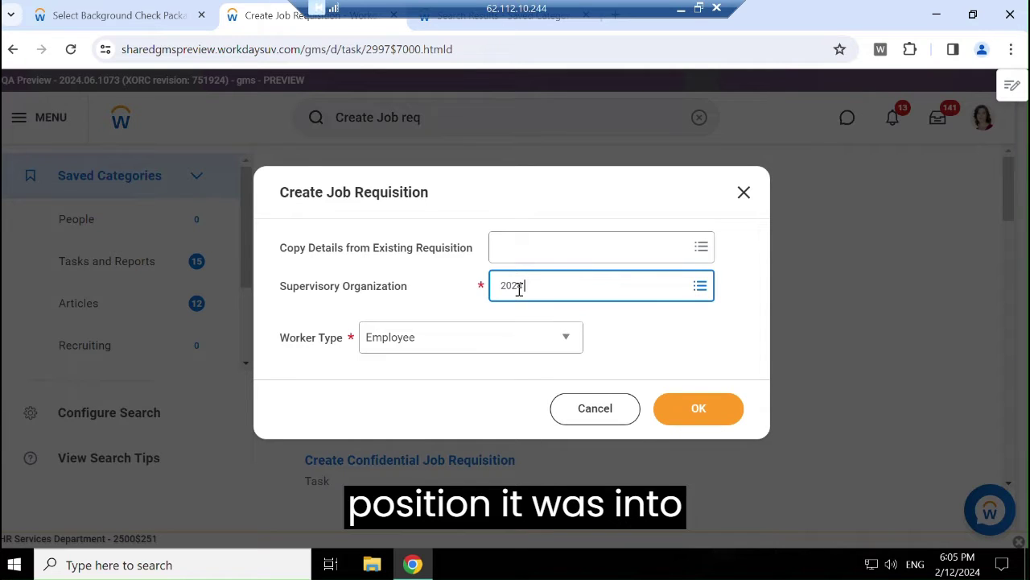
pyautogui.write('Traing')
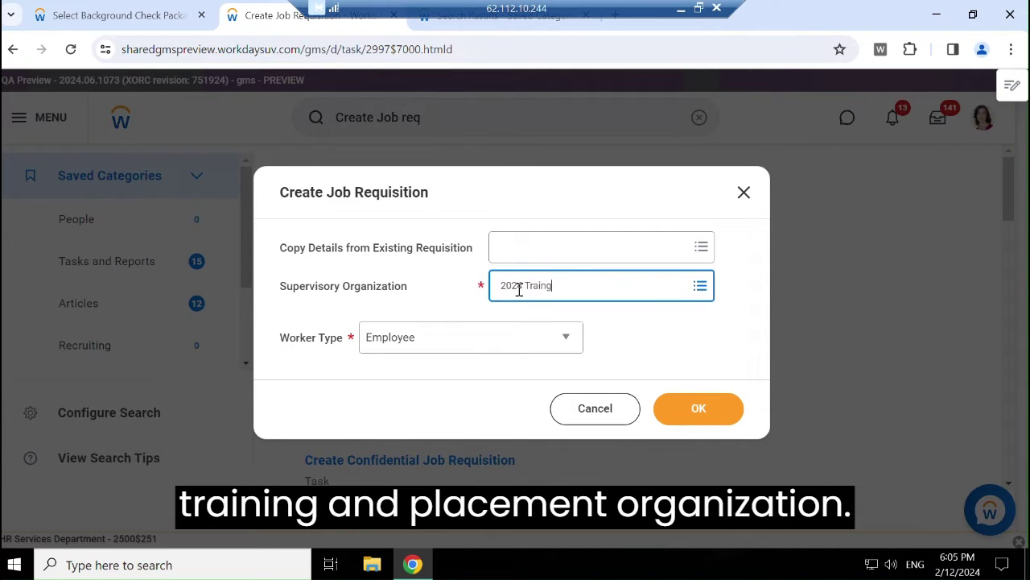
pyautogui.press('Return')
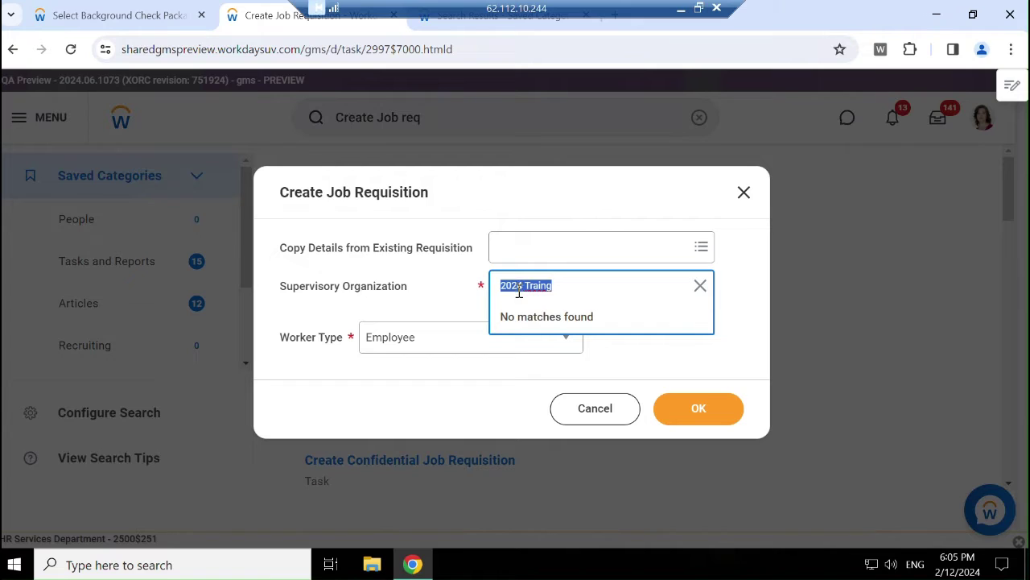
pyautogui.click(520, 291)
pyautogui.rightClick(547, 285)
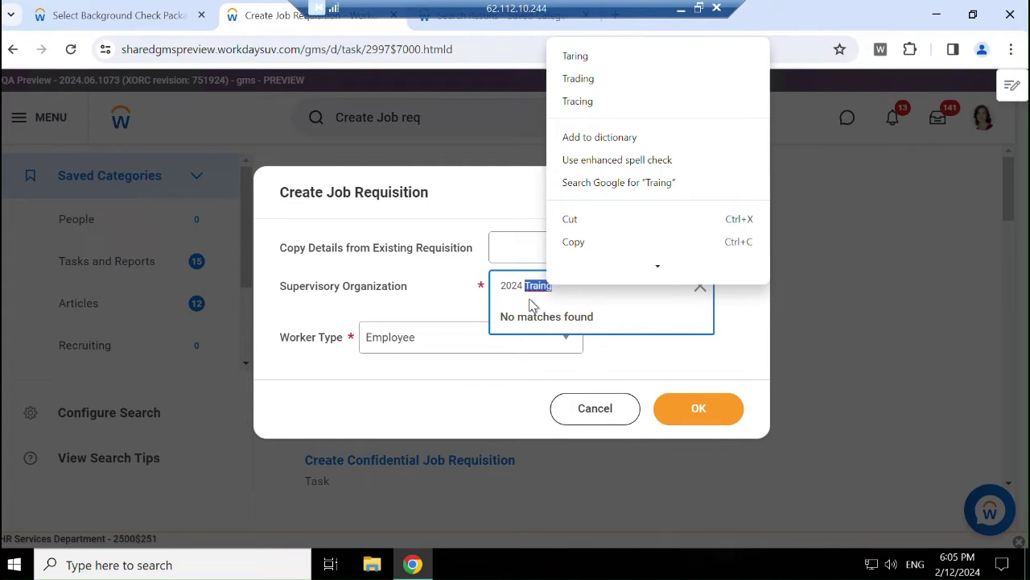
pyautogui.click(590, 288)
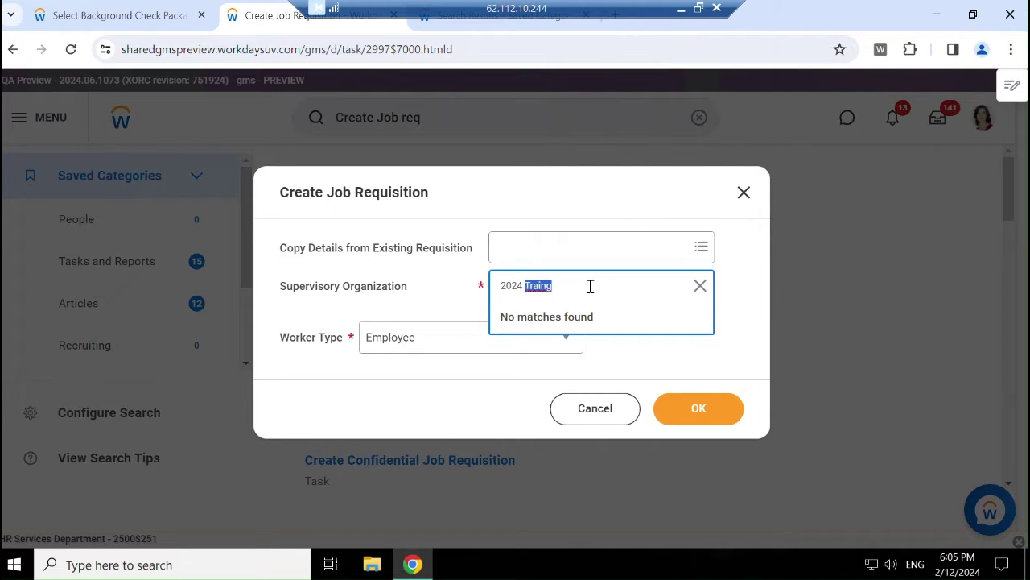
pyautogui.click(699, 285)
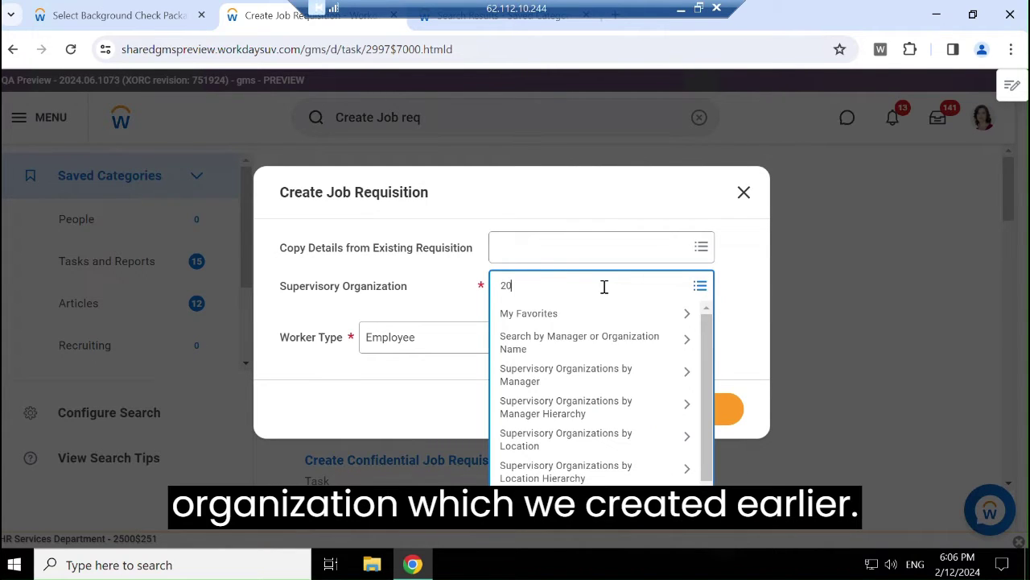
# Search for "2024 training" and set the supervisory organization to 2024 Training & Development Department - USA Department
pyautogui.write('2024 tr')
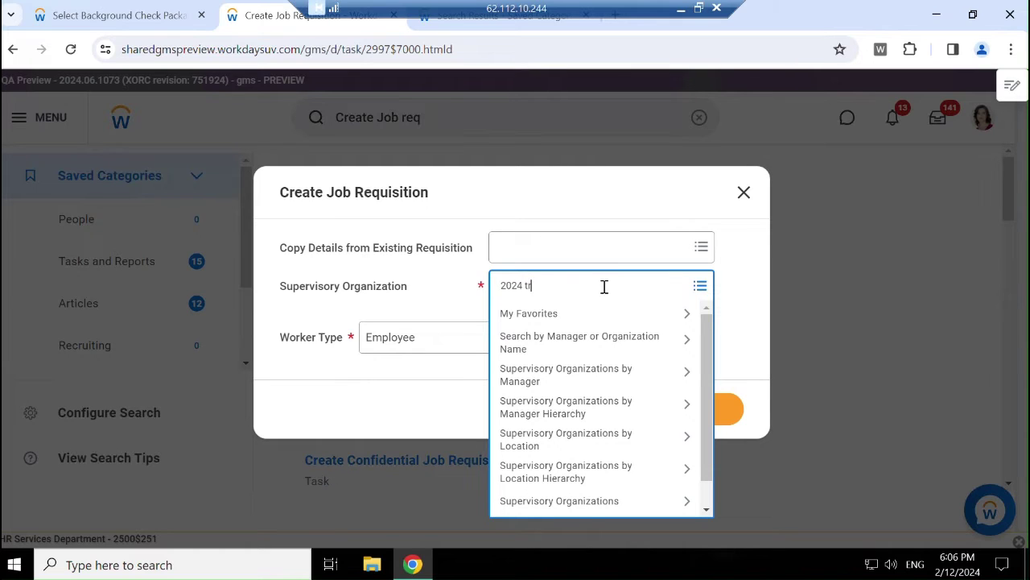
pyautogui.write('aining')
pyautogui.press('Return')
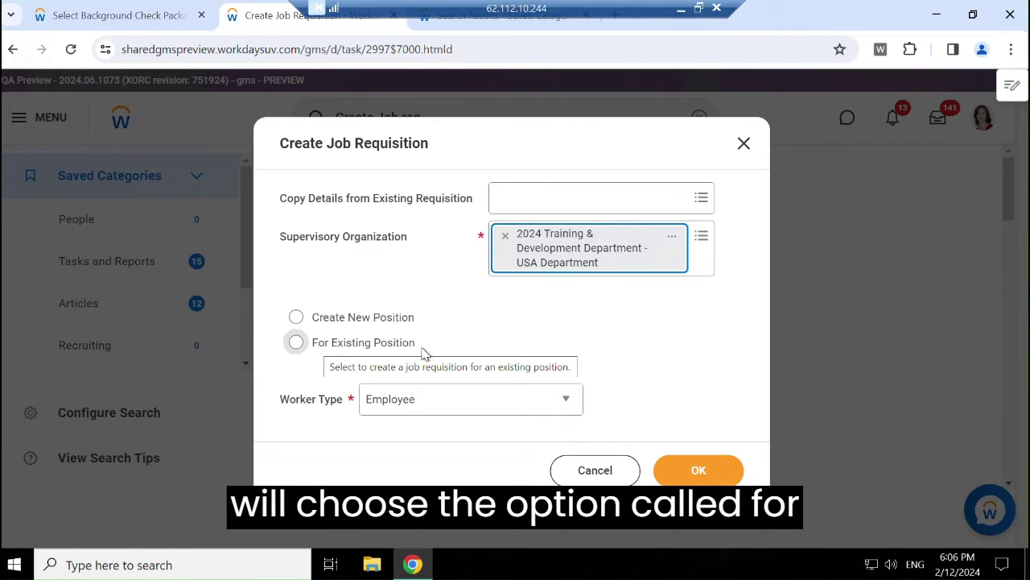
# Base the requisition on an existing position and choose P-00909 Workday Trainer-1 (Unfilled)
pyautogui.click(296, 344)
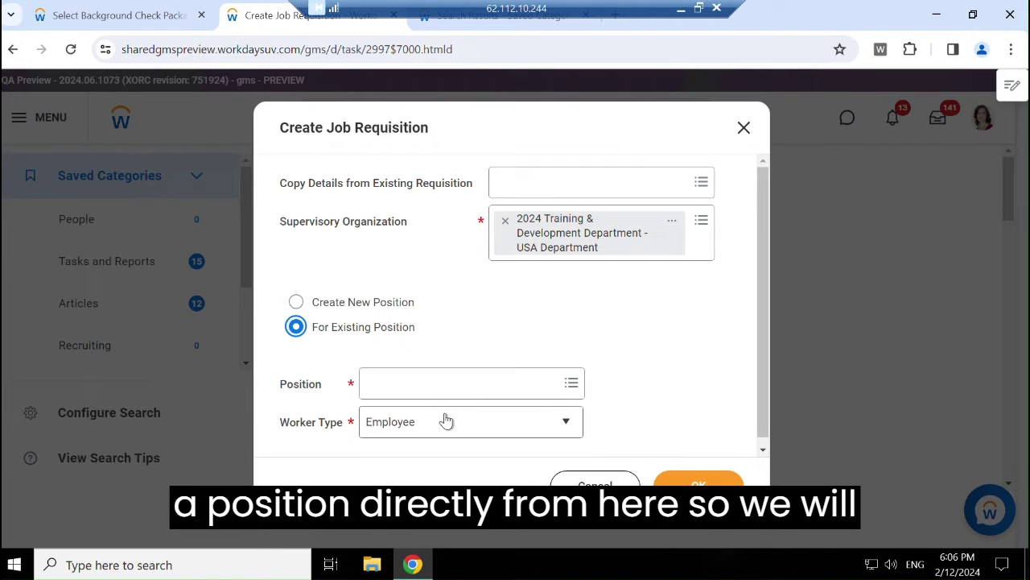
pyautogui.click(429, 384)
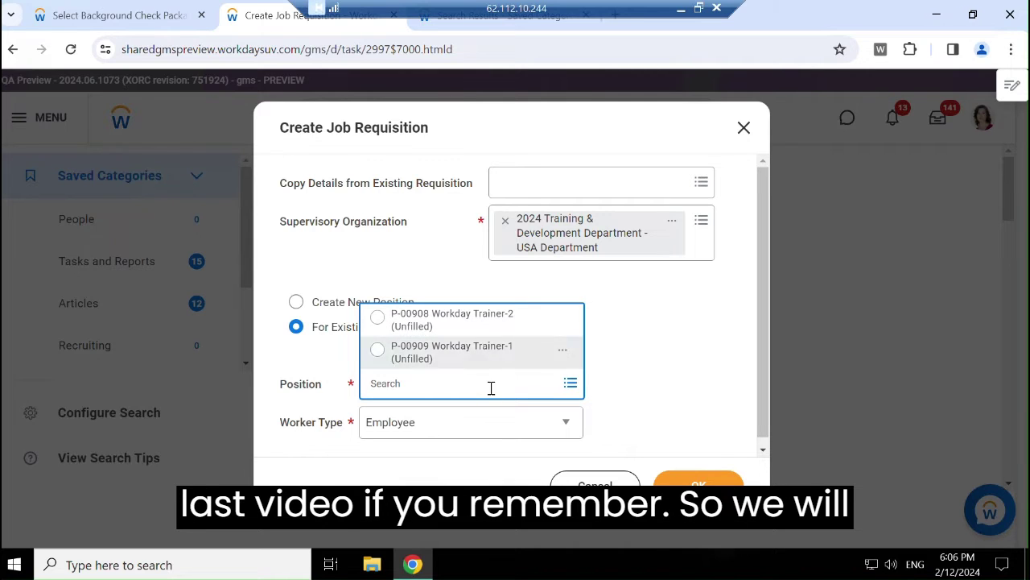
pyautogui.click(377, 354)
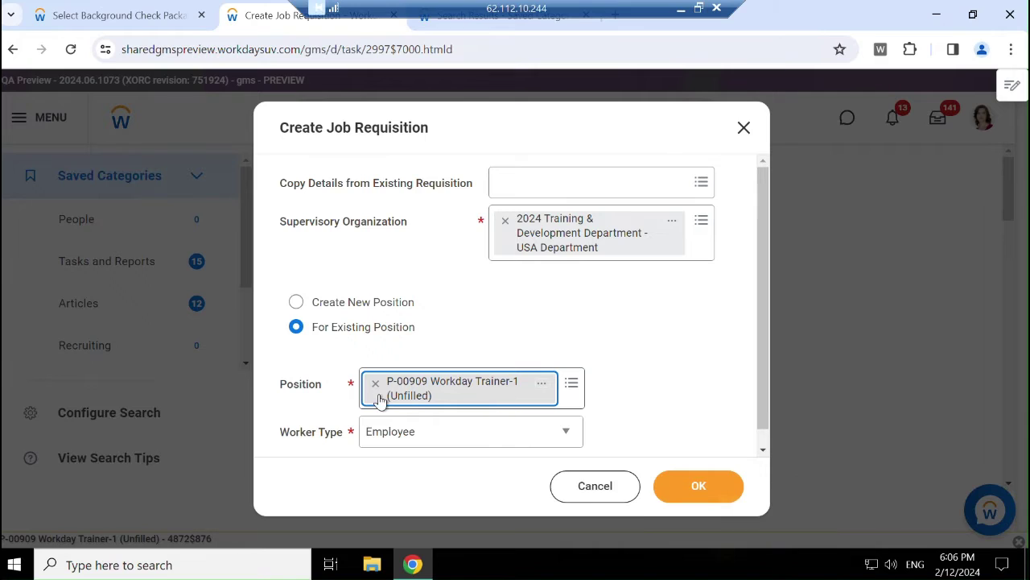
# Set the worker type to Employee and confirm the initial requisition details
pyautogui.click(418, 433)
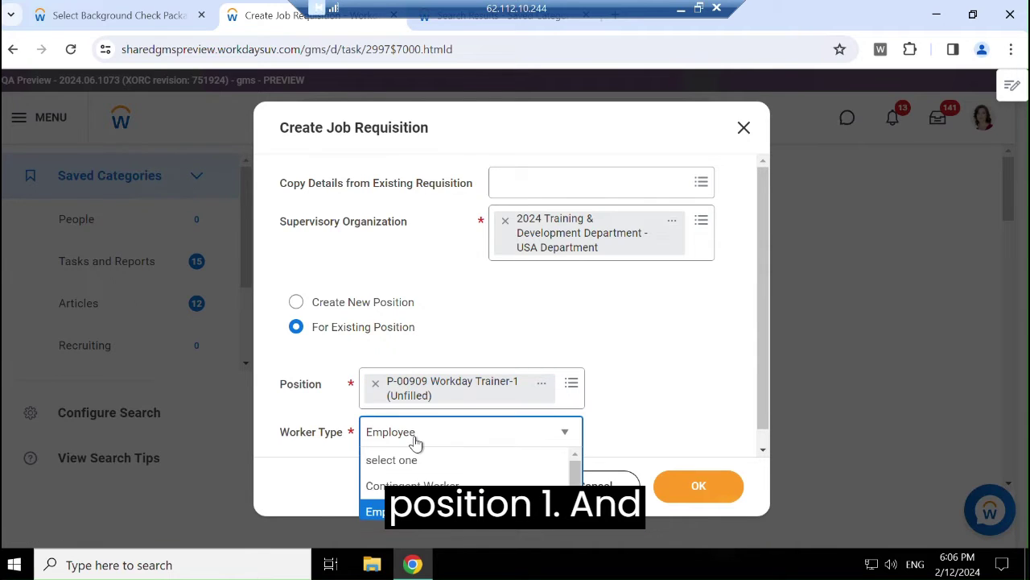
pyautogui.click(394, 512)
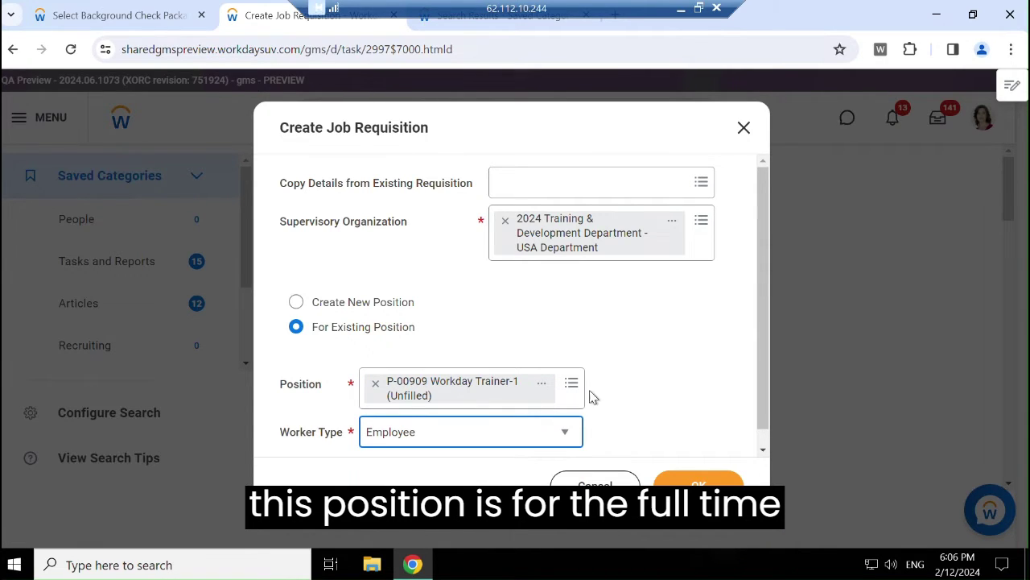
pyautogui.scroll(-1, 652, 362)
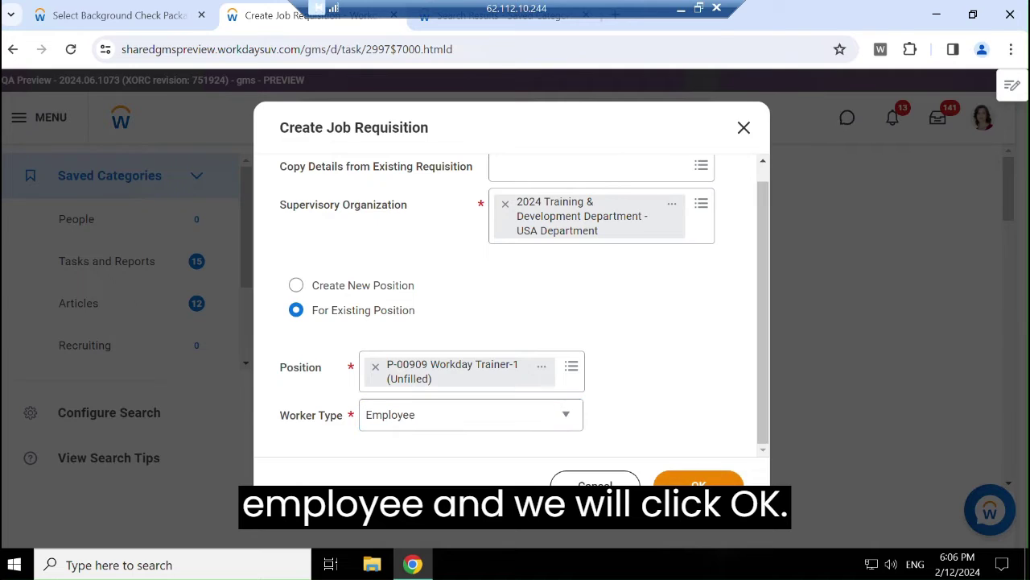
pyautogui.click(698, 484)
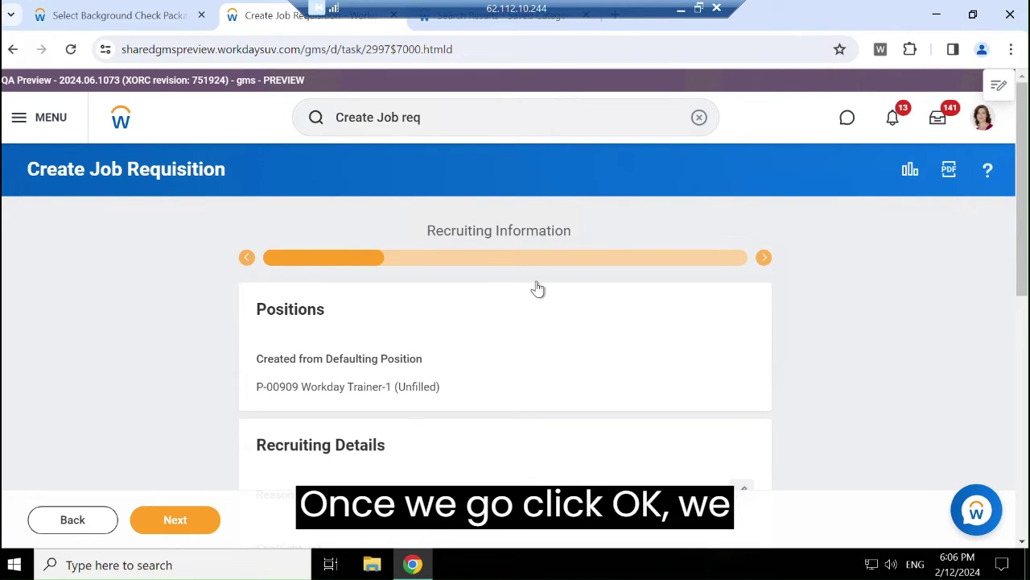
# Look over the Recruiting Information page and dismiss the job openings report and help pop-ups
pyautogui.scroll(-1, 451, 287)
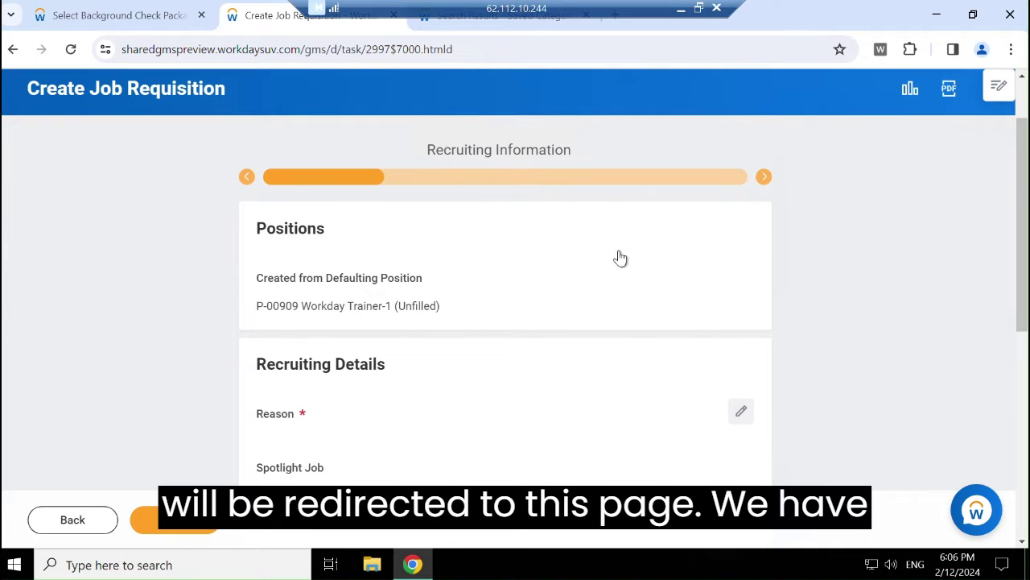
pyautogui.scroll(-1, 626, 344)
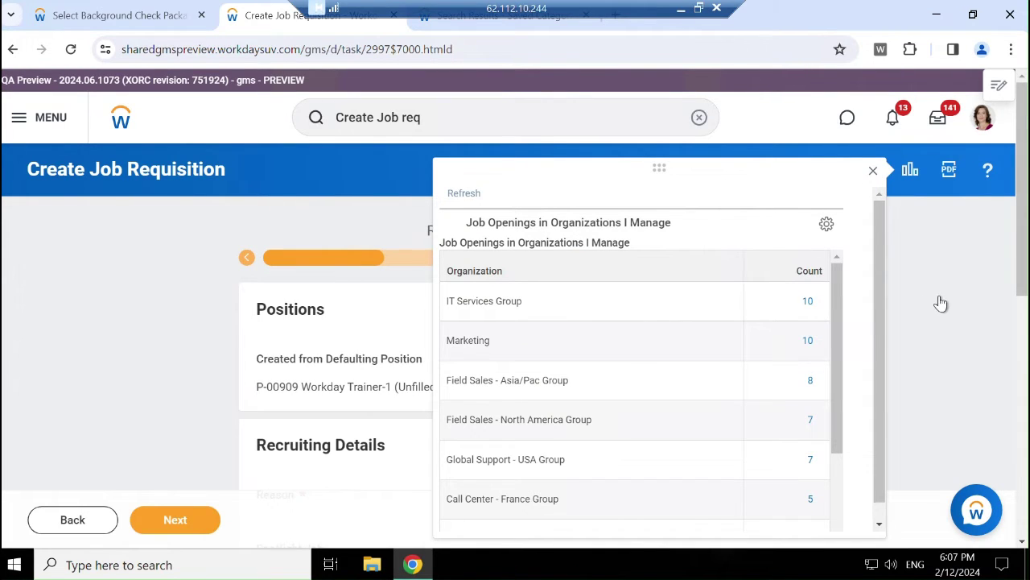
pyautogui.scroll(-2, 870, 327)
pyautogui.scroll(2, 855, 170)
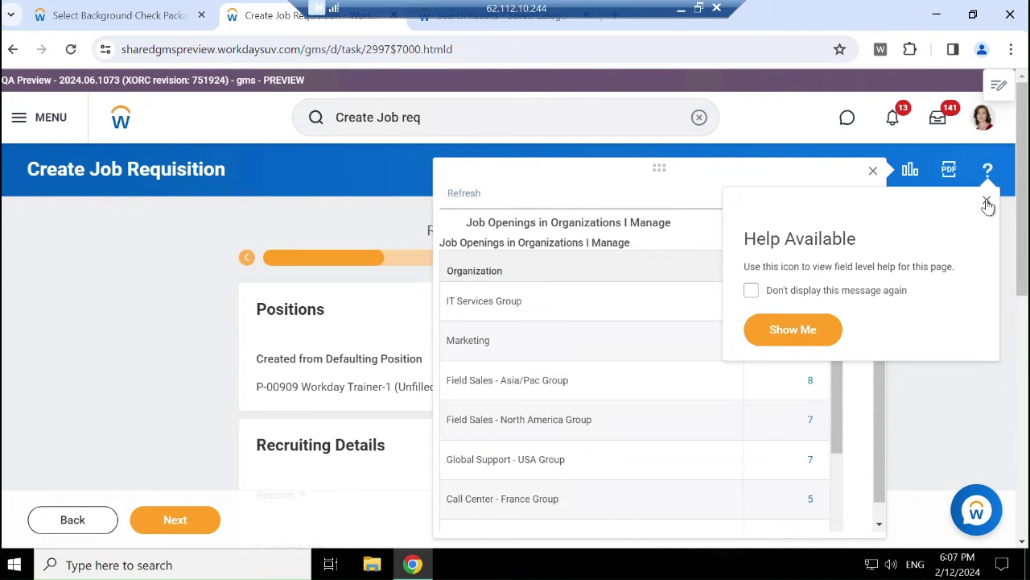
pyautogui.scroll(-3, 254, 381)
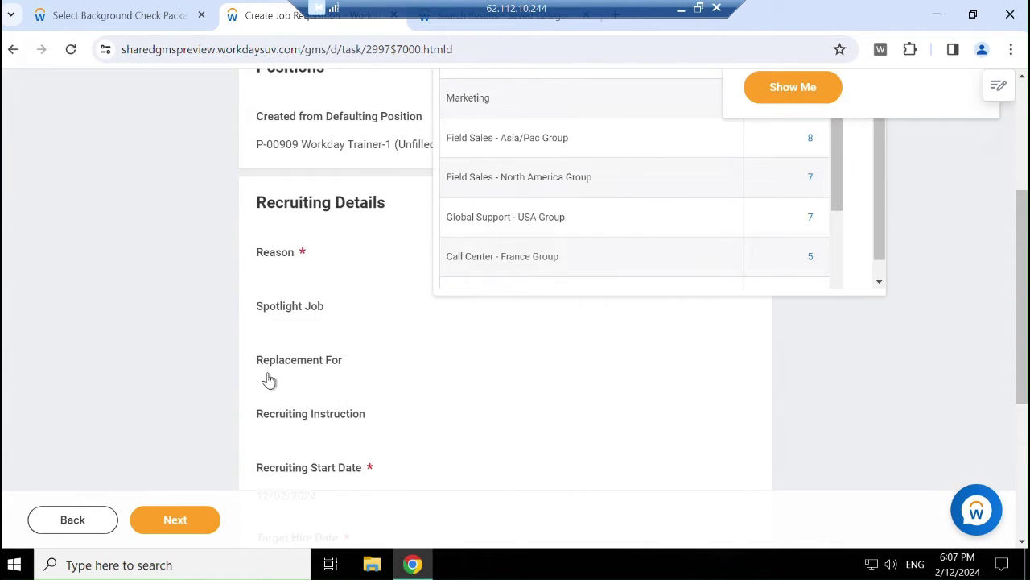
pyautogui.scroll(2, 273, 378)
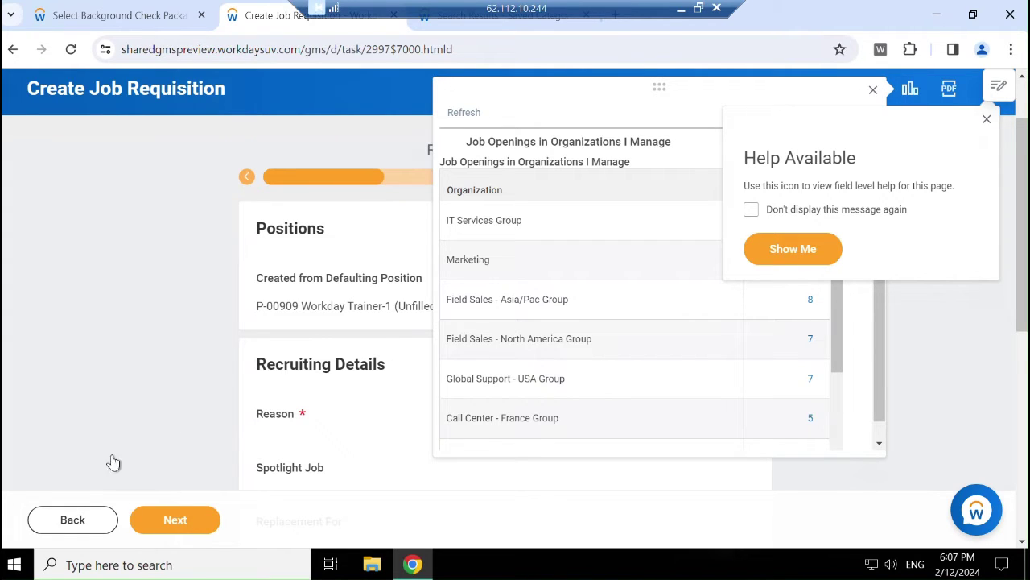
pyautogui.click(992, 105)
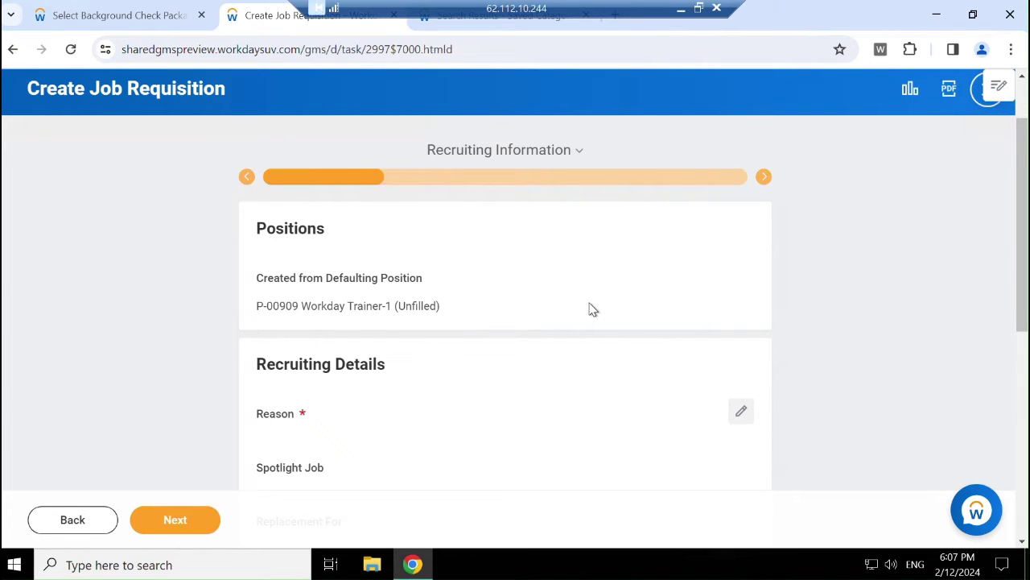
# Edit the recruiting details and set the reason to New position > Requesting additional staff
pyautogui.scroll(-1, 596, 322)
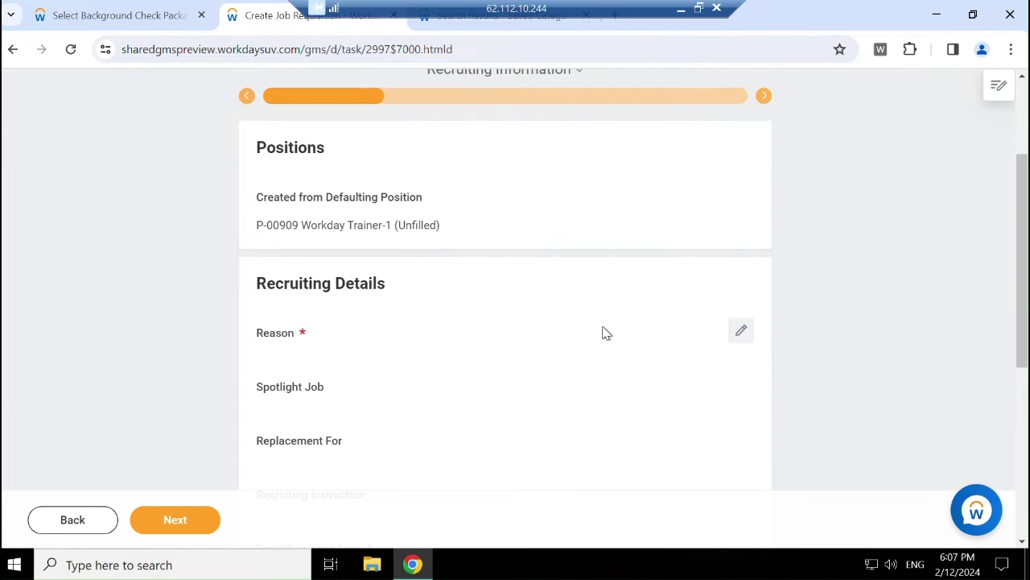
pyautogui.click(737, 340)
pyautogui.click(420, 352)
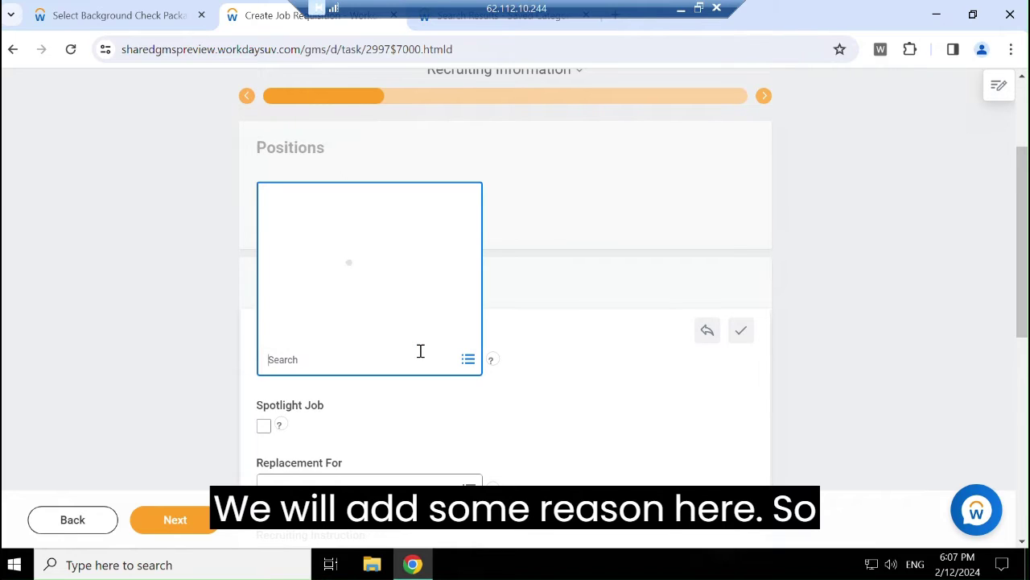
pyautogui.click(419, 306)
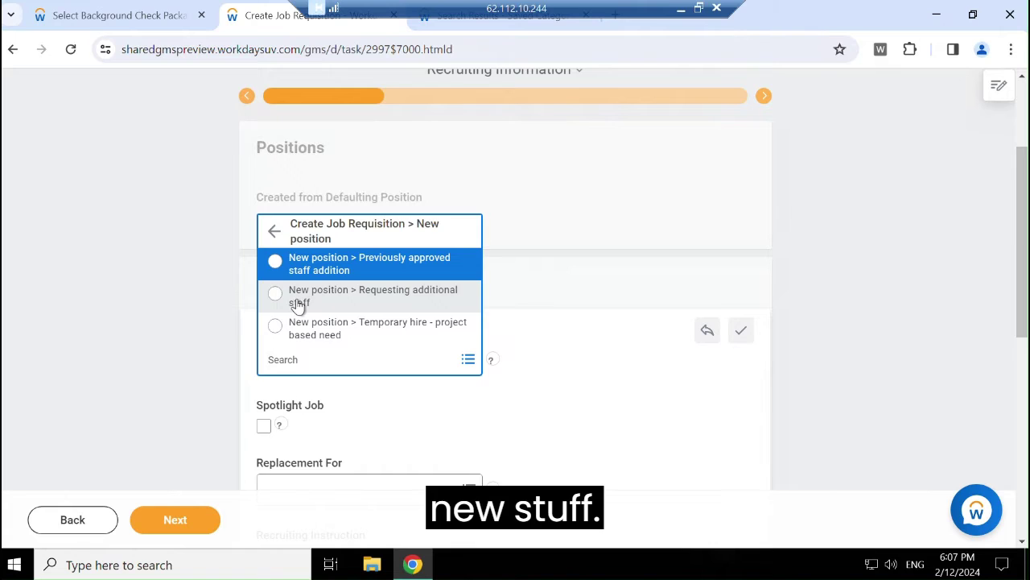
pyautogui.click(297, 304)
# Set the recruiting instruction to Post Internally and Externally
pyautogui.scroll(-2, 508, 446)
pyautogui.scroll(-1, 508, 446)
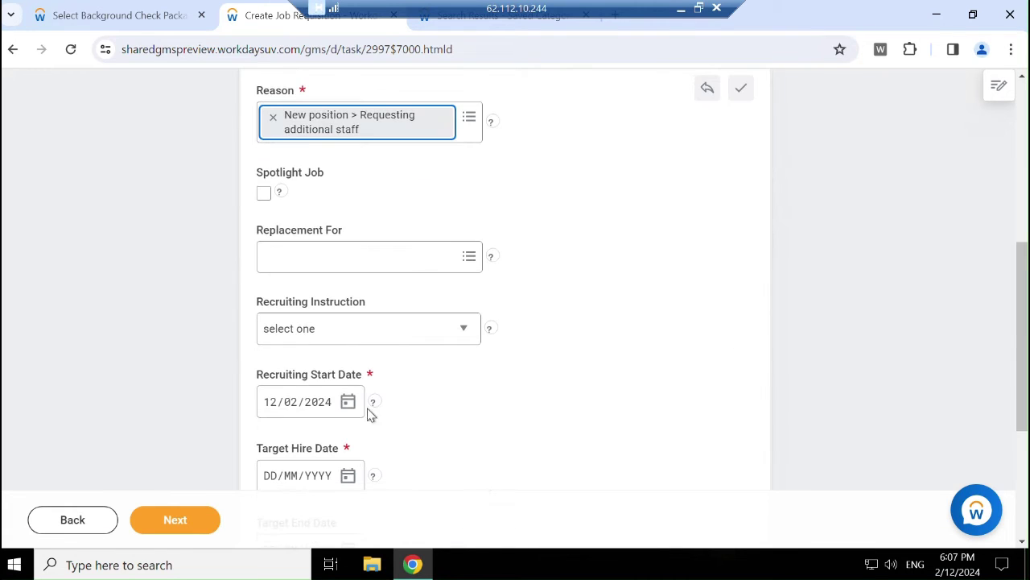
pyautogui.click(407, 338)
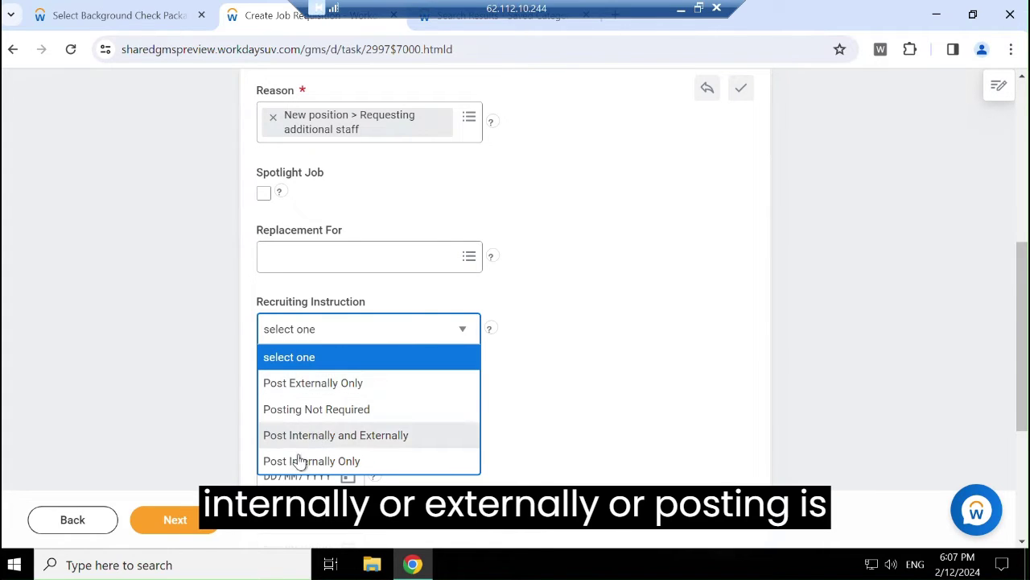
pyautogui.click(349, 435)
# Set both the recruiting start date and the target hire date to 11/02/2024
pyautogui.scroll(-1, 403, 326)
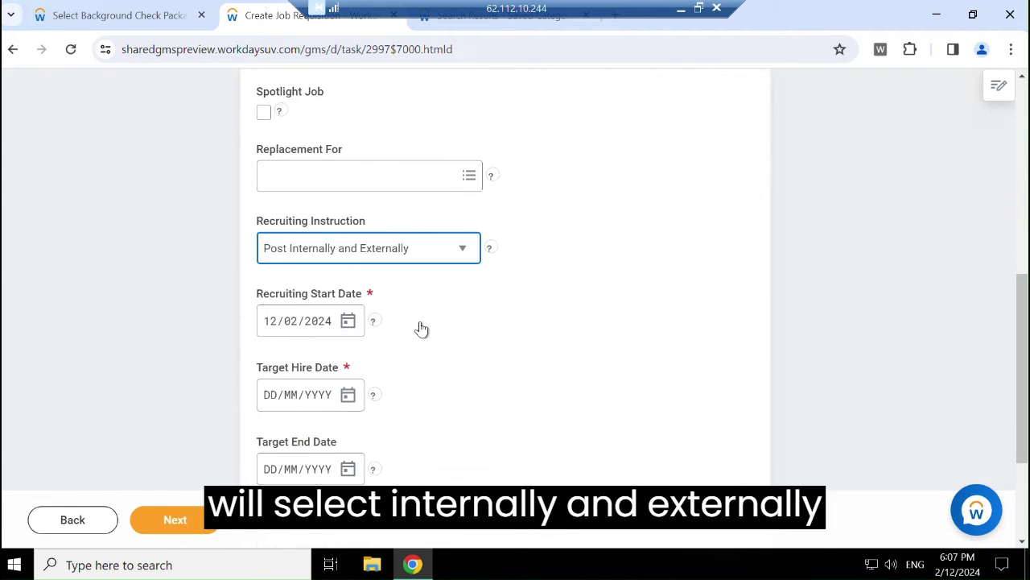
pyautogui.click(348, 320)
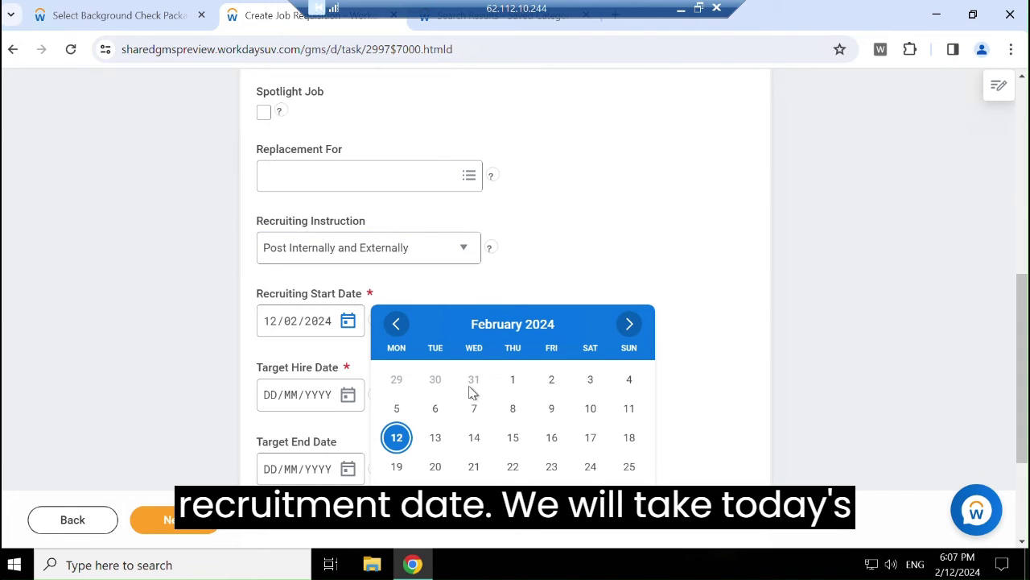
pyautogui.click(626, 411)
pyautogui.click(348, 401)
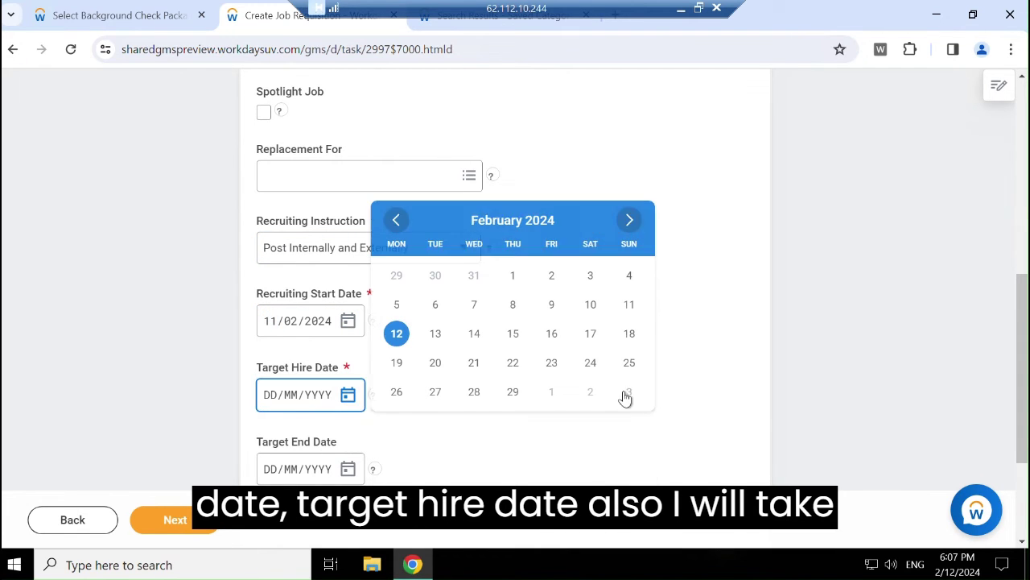
pyautogui.click(633, 302)
# Choose Standard Referral as the referral payment plan and check over the recruiting details
pyautogui.scroll(-3, 452, 407)
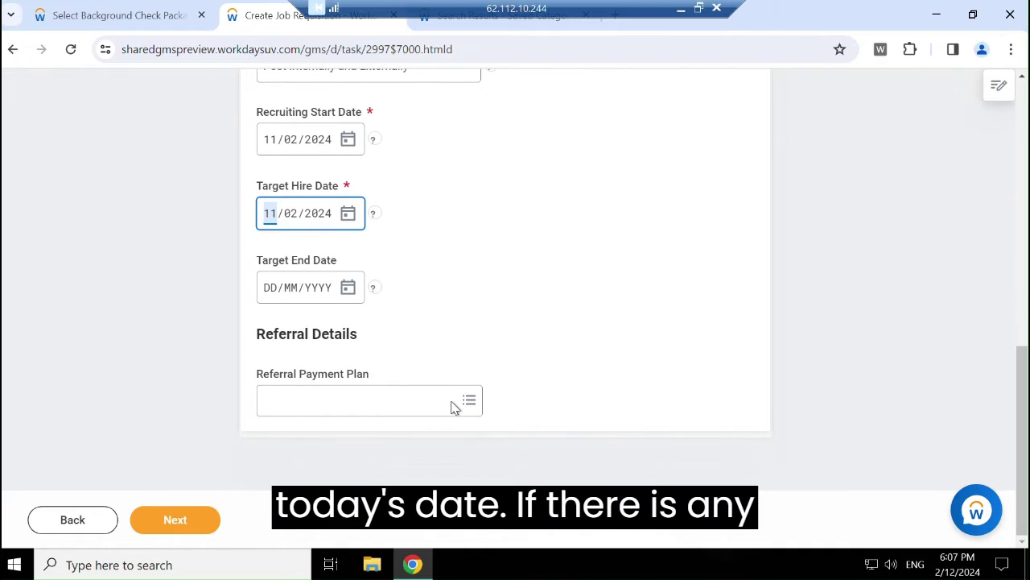
pyautogui.click(383, 399)
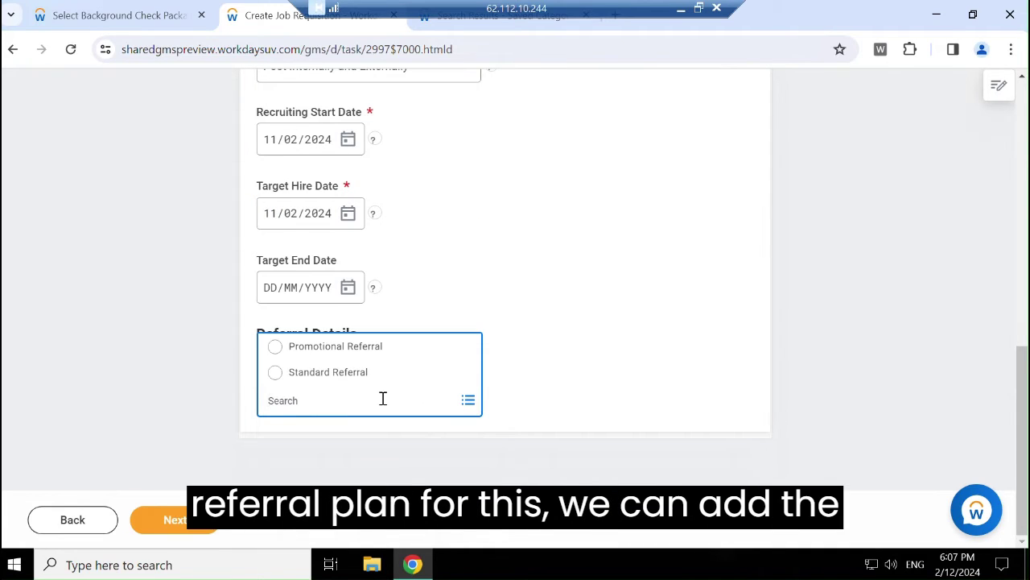
pyautogui.click(281, 374)
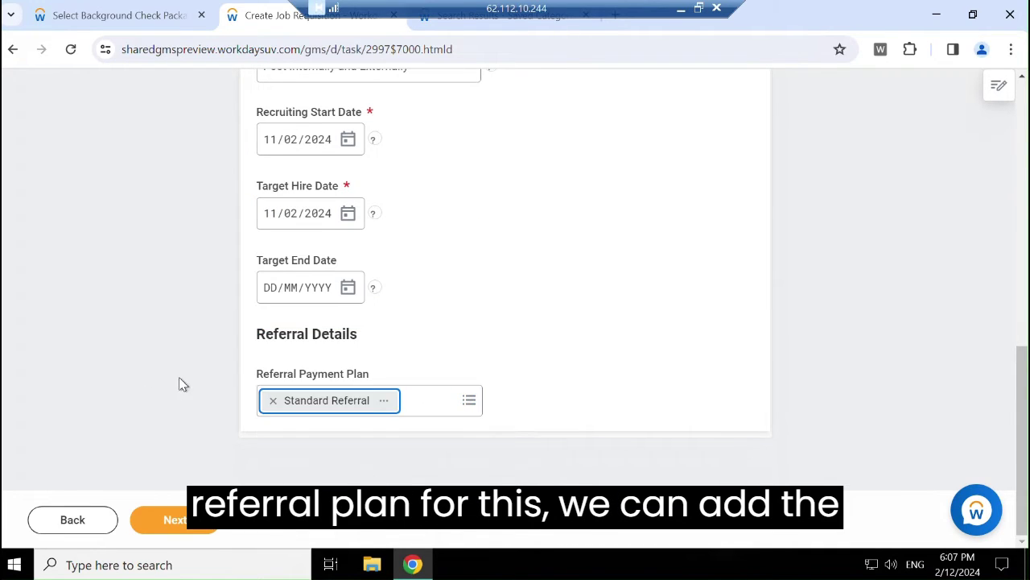
pyautogui.scroll(5, 430, 368)
pyautogui.scroll(3, 419, 366)
pyautogui.scroll(-5, 216, 496)
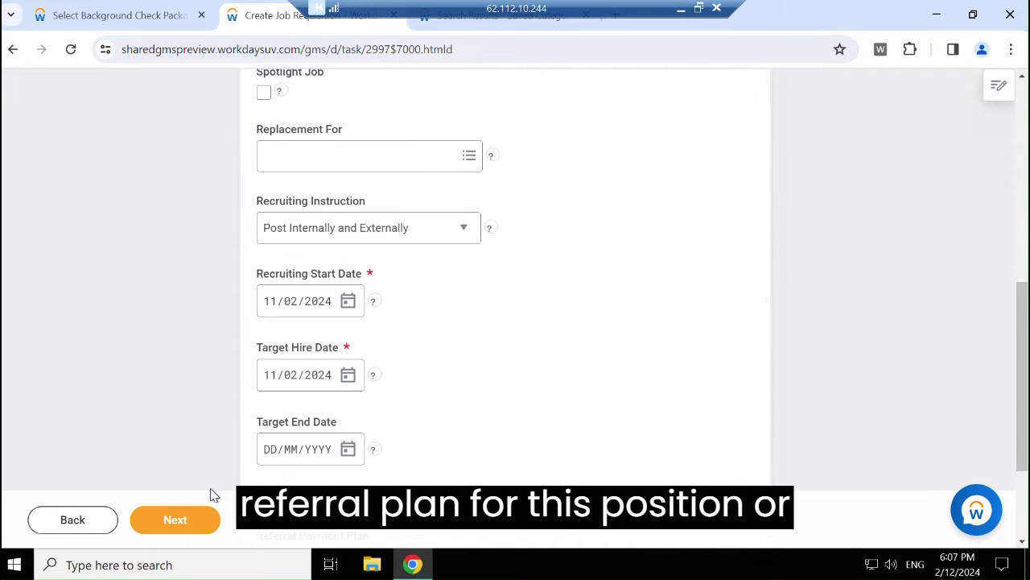
# Continue to the Job section, edit the job details and change the job posting title to Workday Trainer
pyautogui.click(175, 520)
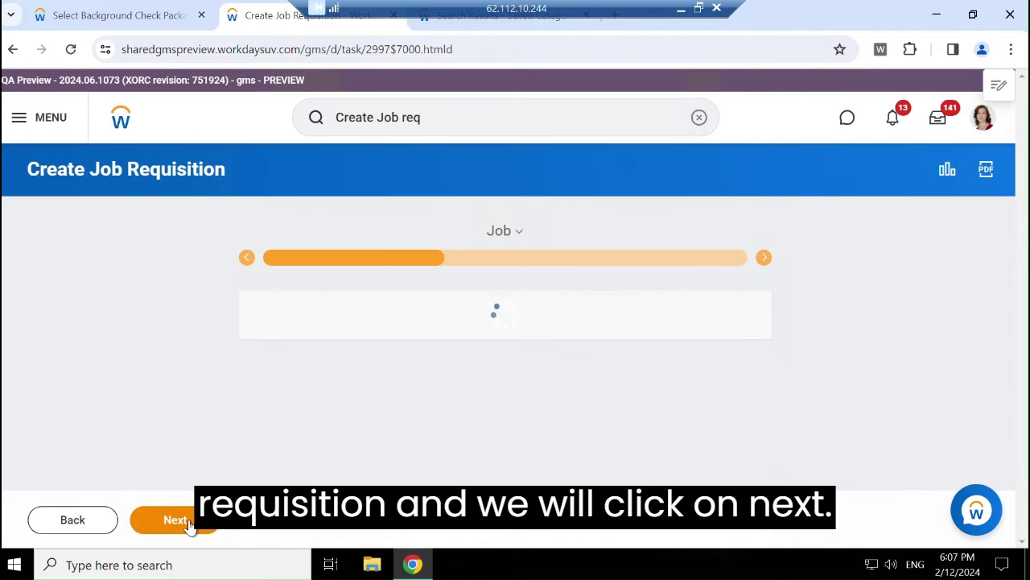
pyautogui.scroll(-2, 480, 306)
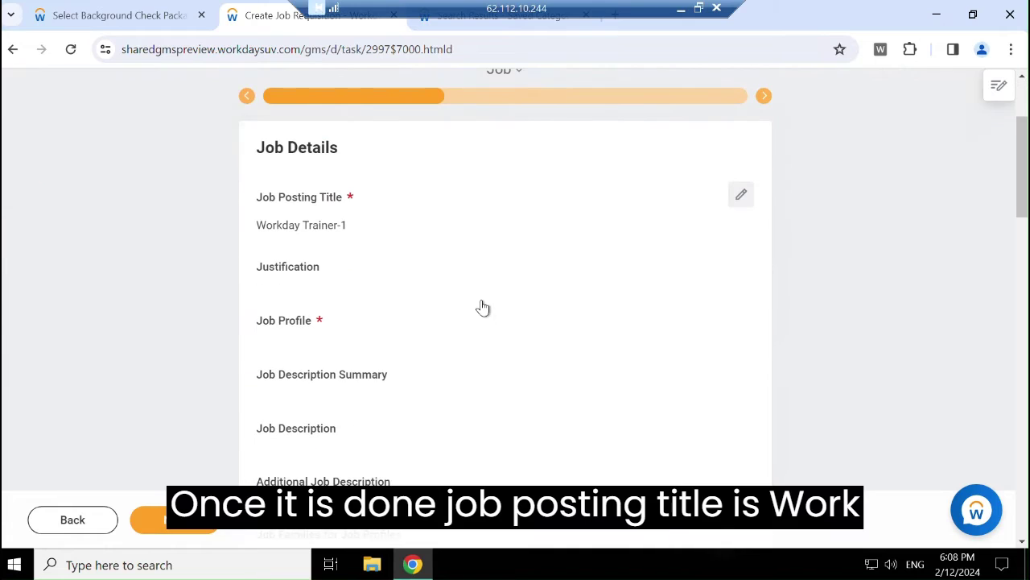
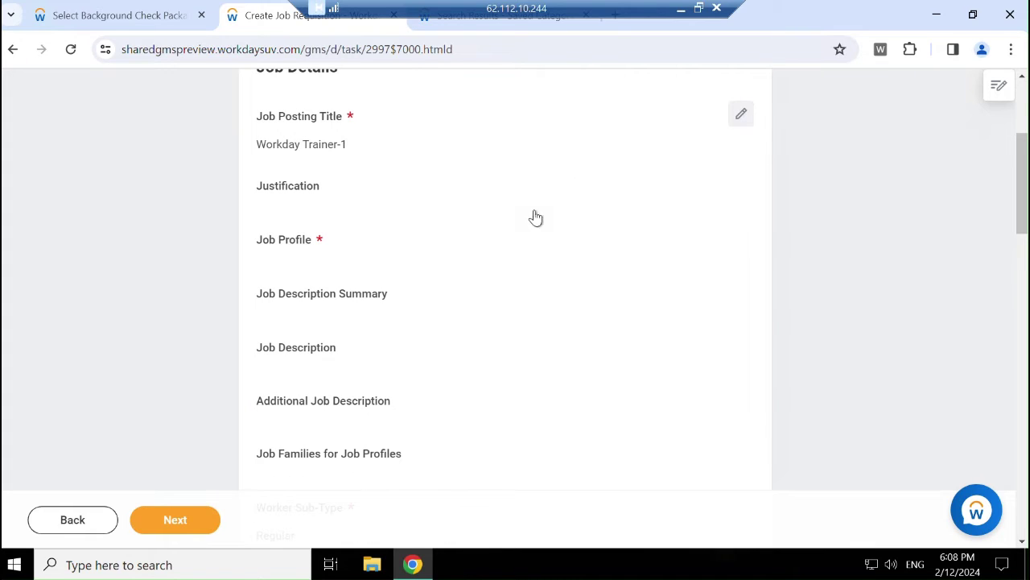
pyautogui.scroll(3, 539, 249)
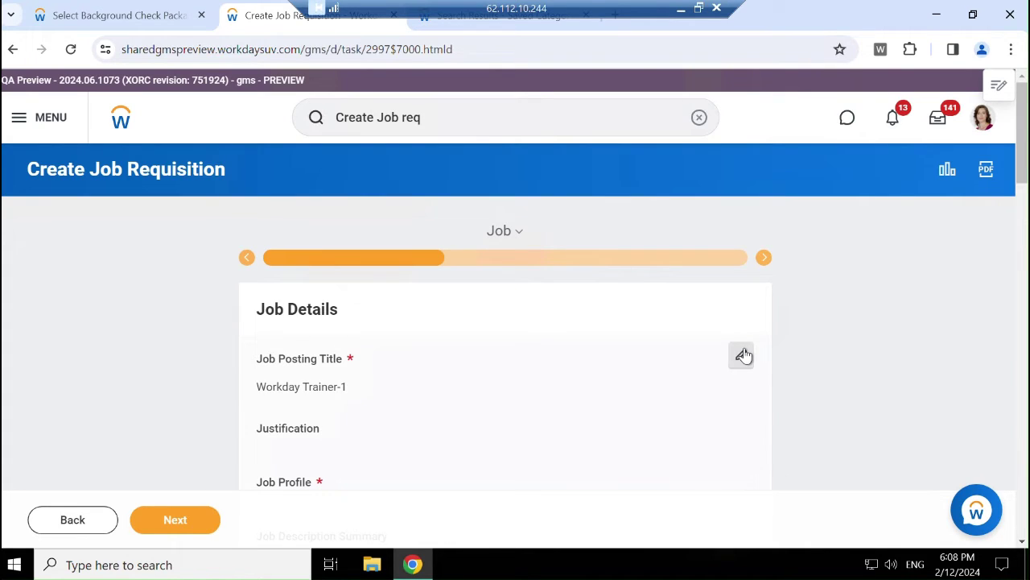
pyautogui.click(742, 356)
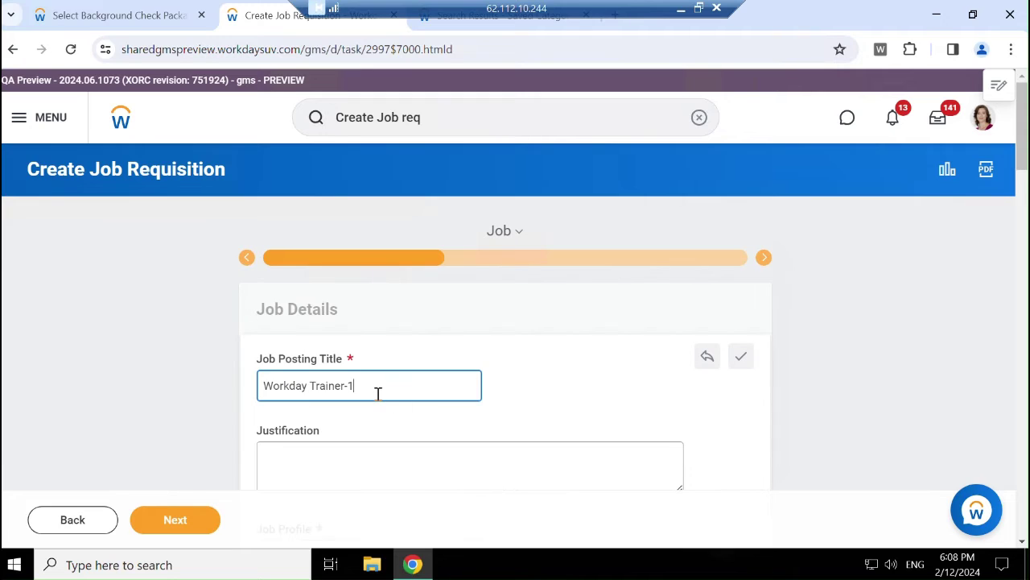
pyautogui.press('BackSpace')
pyautogui.press('BackSpace')
# Search the job profiles for "train" and set the job profile to Training Specialist
pyautogui.scroll(-2, 354, 393)
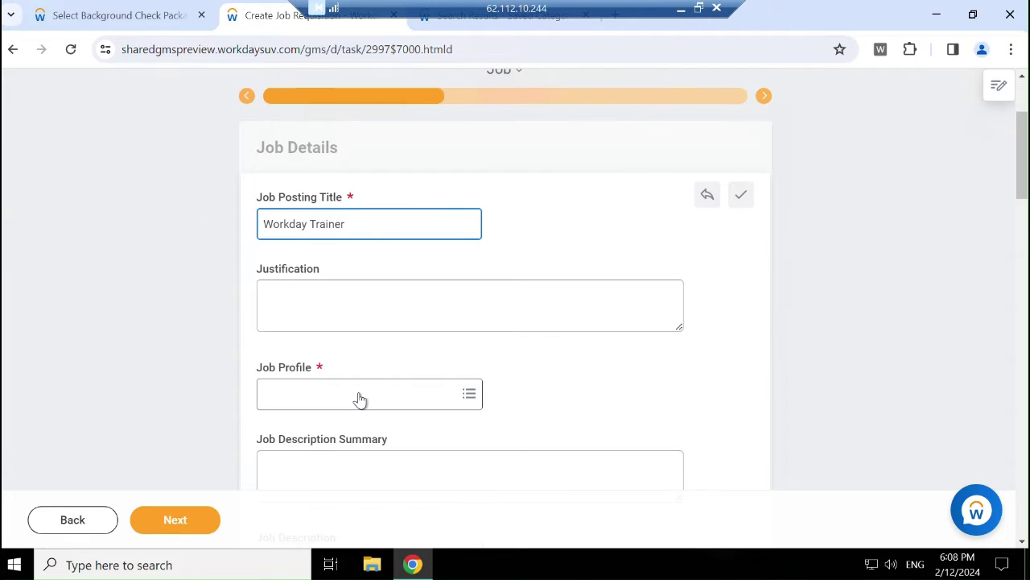
pyautogui.click(357, 397)
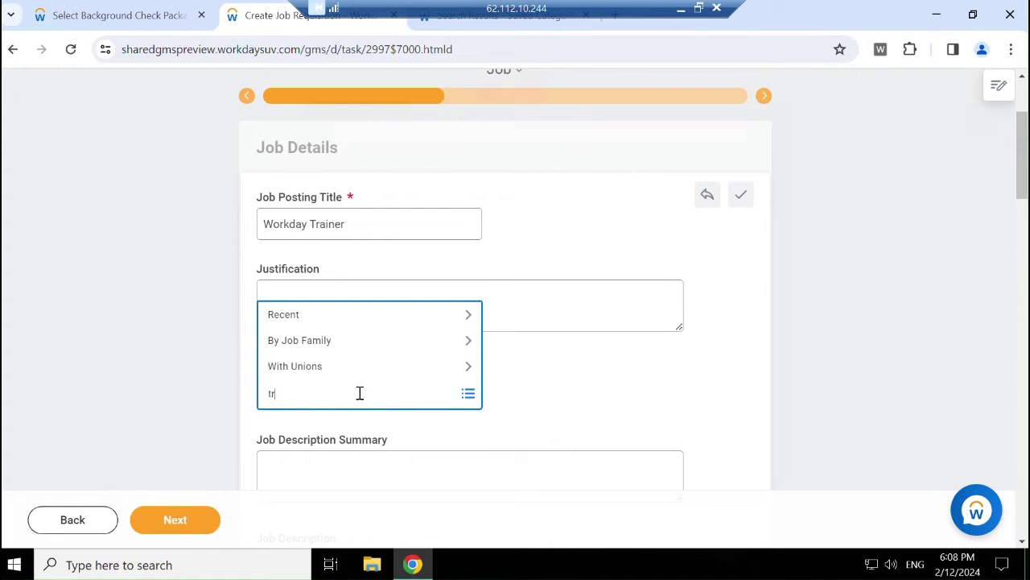
pyautogui.write('train')
pyautogui.press('Return')
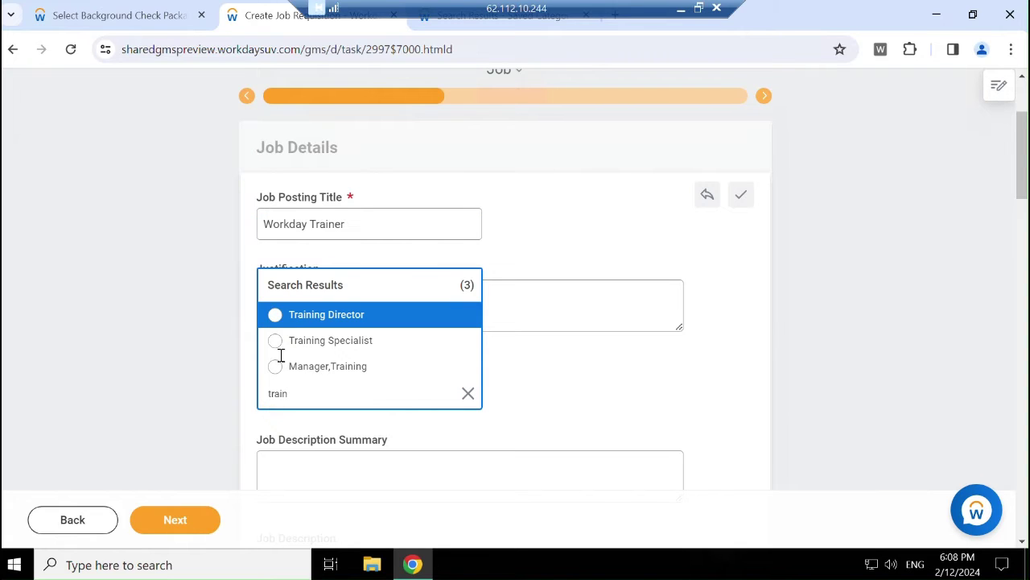
pyautogui.click(275, 340)
# Review the remaining job details, including worker sub-type, time type, locations and weekly hours, down through the Assessments section
pyautogui.scroll(-1, 495, 390)
pyautogui.scroll(-2, 495, 390)
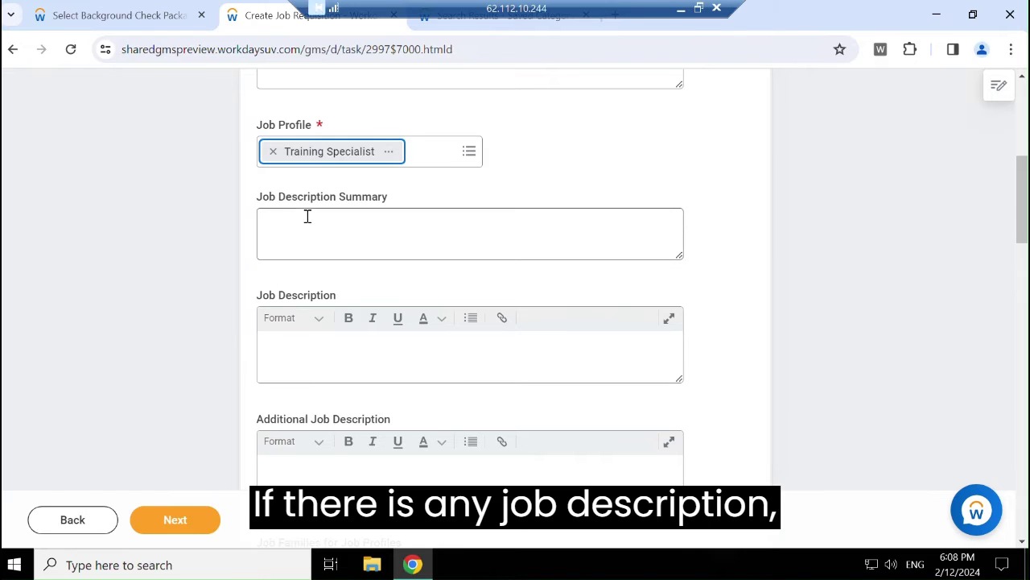
pyautogui.scroll(-4, 366, 345)
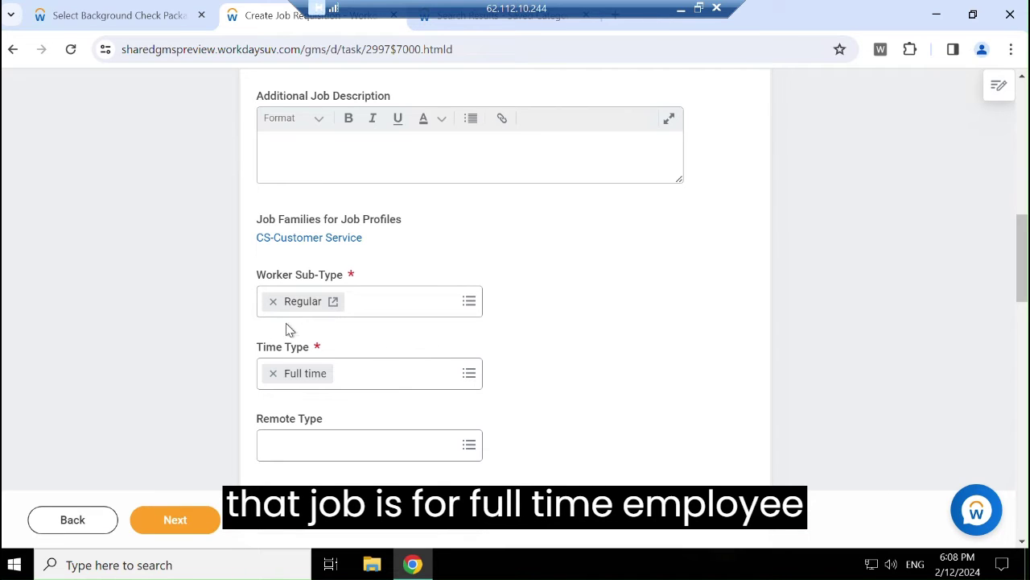
pyautogui.scroll(-4, 303, 327)
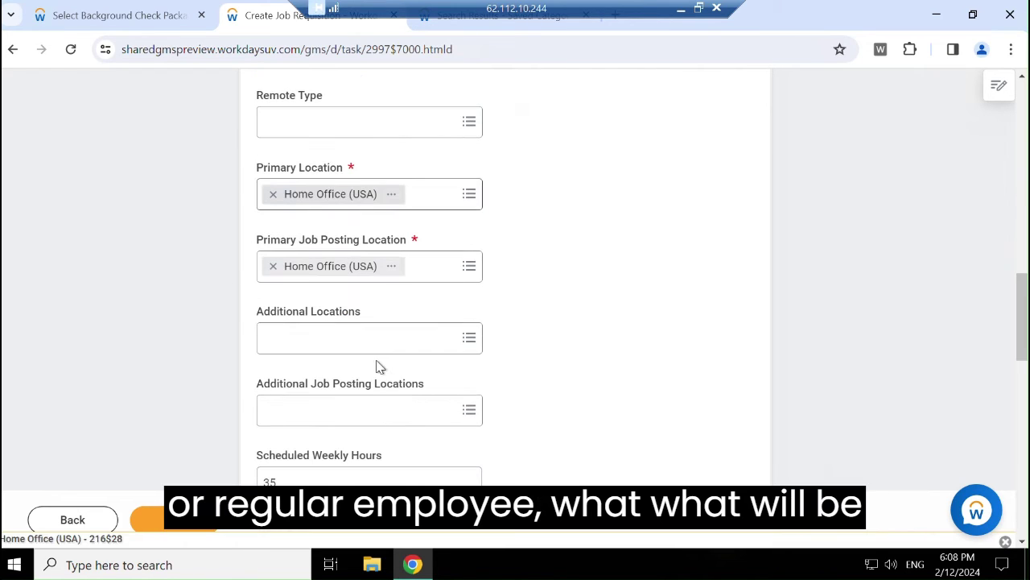
pyautogui.scroll(-1, 362, 386)
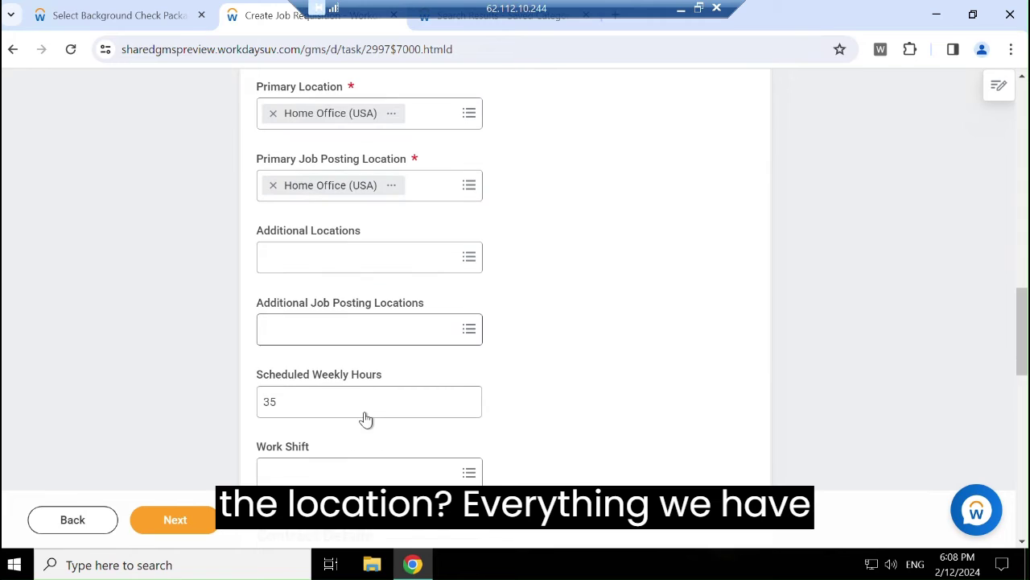
pyautogui.scroll(-2, 362, 413)
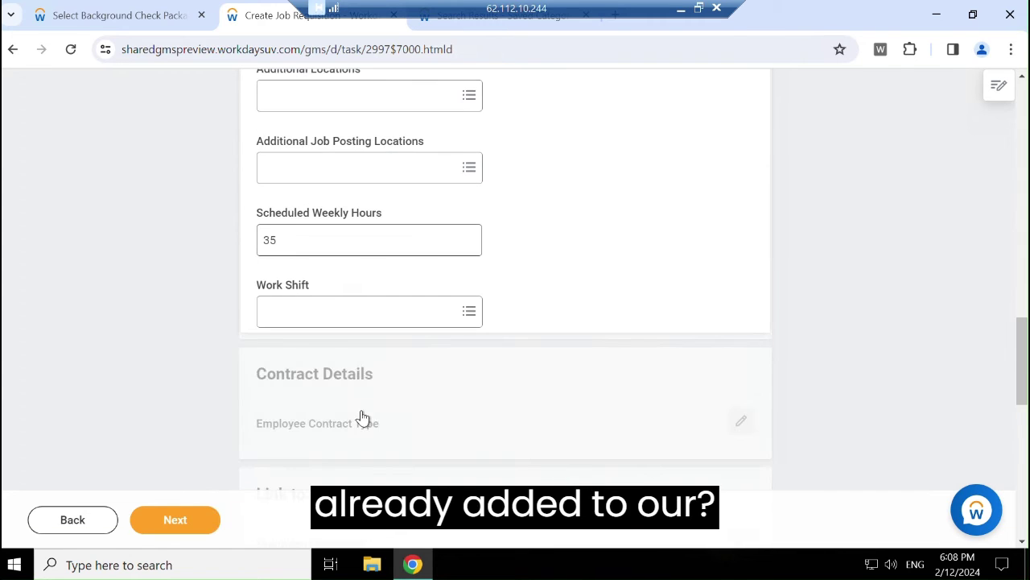
pyautogui.scroll(3, 362, 418)
pyautogui.scroll(-5, 363, 419)
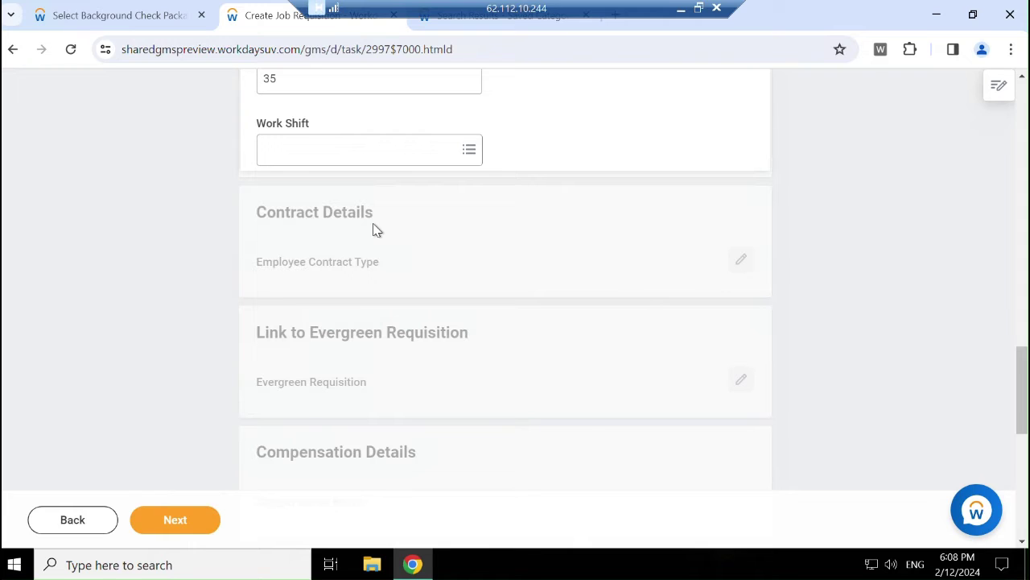
pyautogui.scroll(-7, 375, 230)
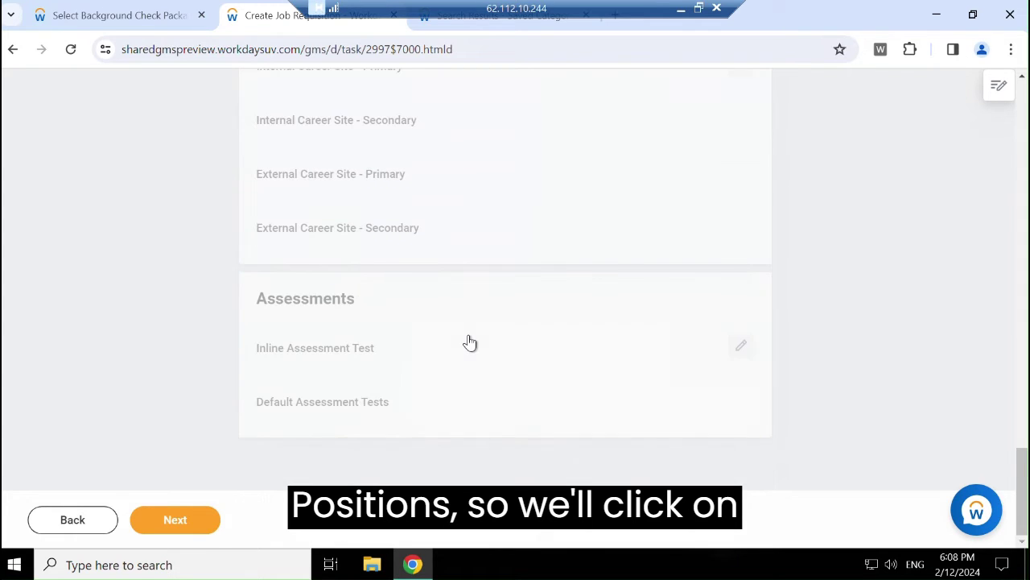
# Proceed from the Job section to Skills, keep the required skills as they are, and continue to Qualifications
pyautogui.click(191, 528)
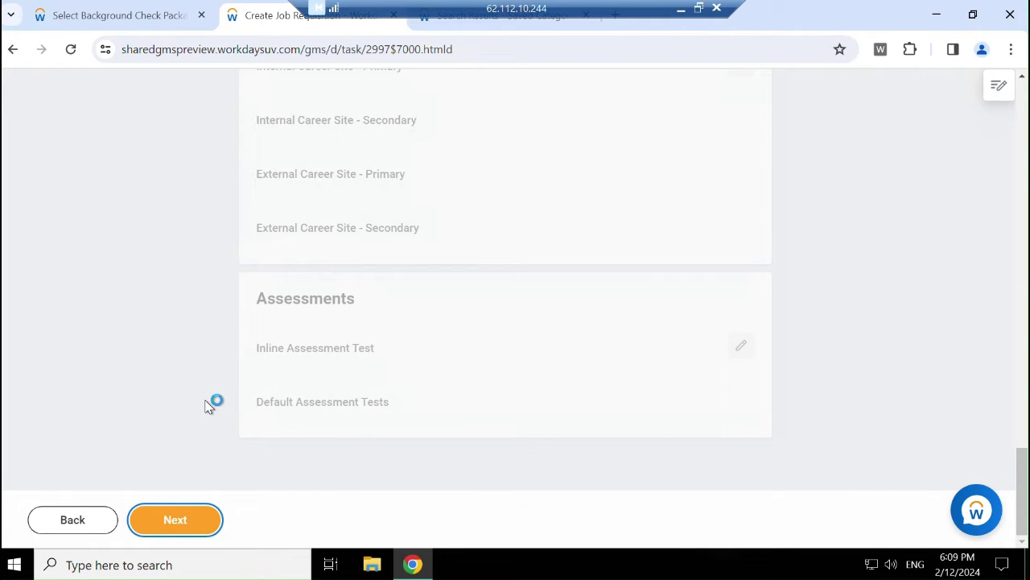
pyautogui.scroll(2, 251, 400)
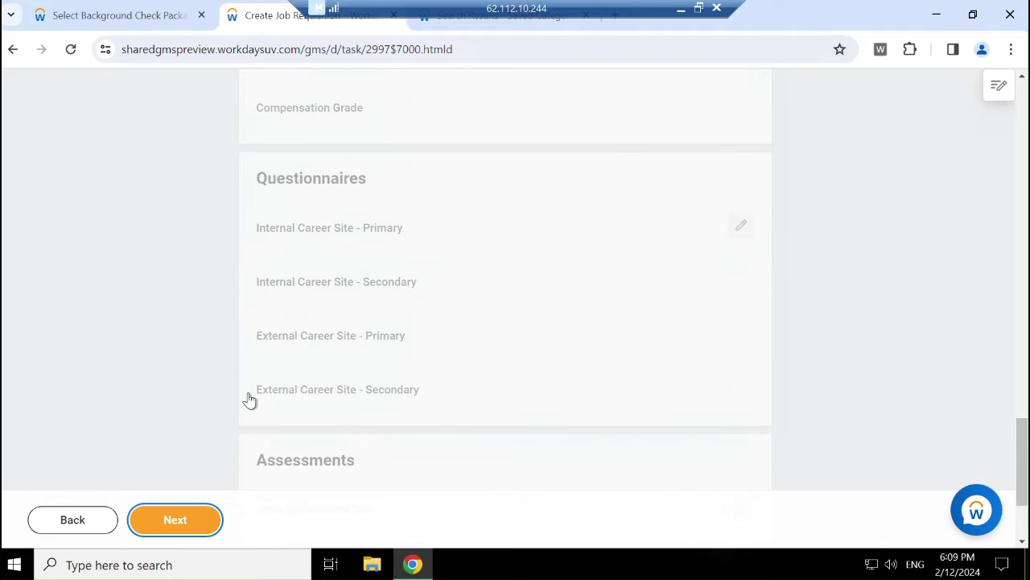
pyautogui.click(193, 522)
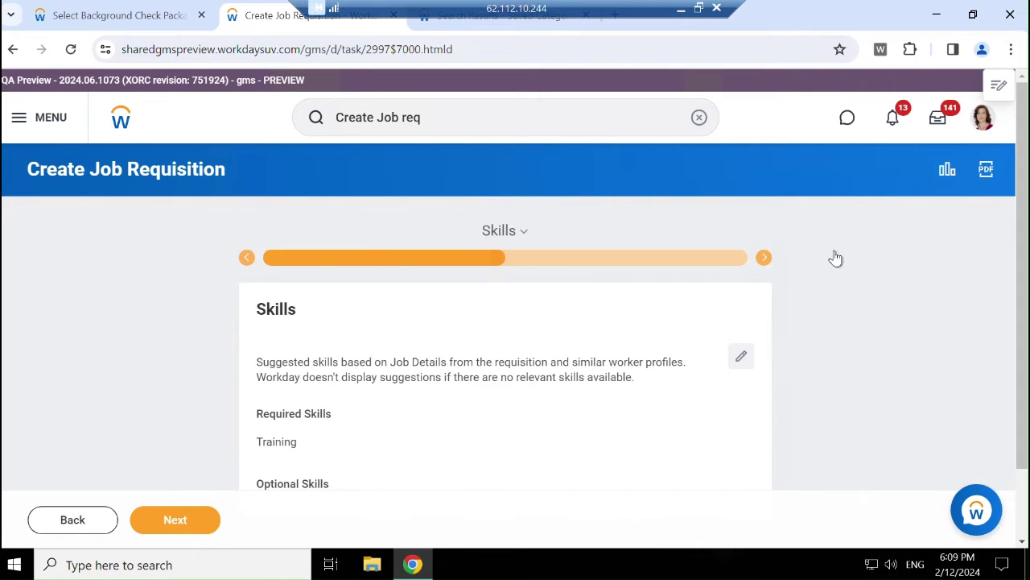
pyautogui.scroll(-1, 655, 368)
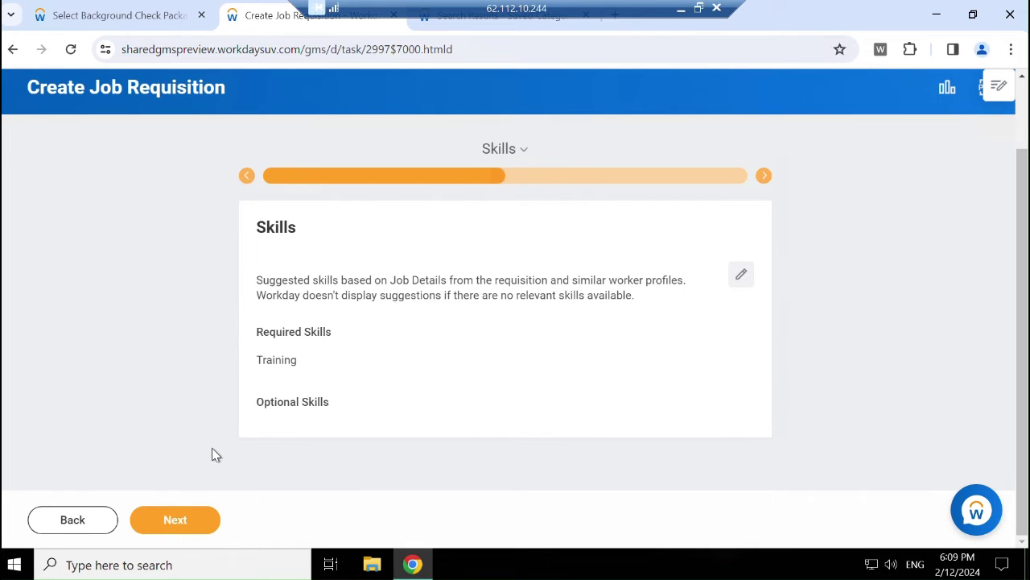
pyautogui.click(175, 520)
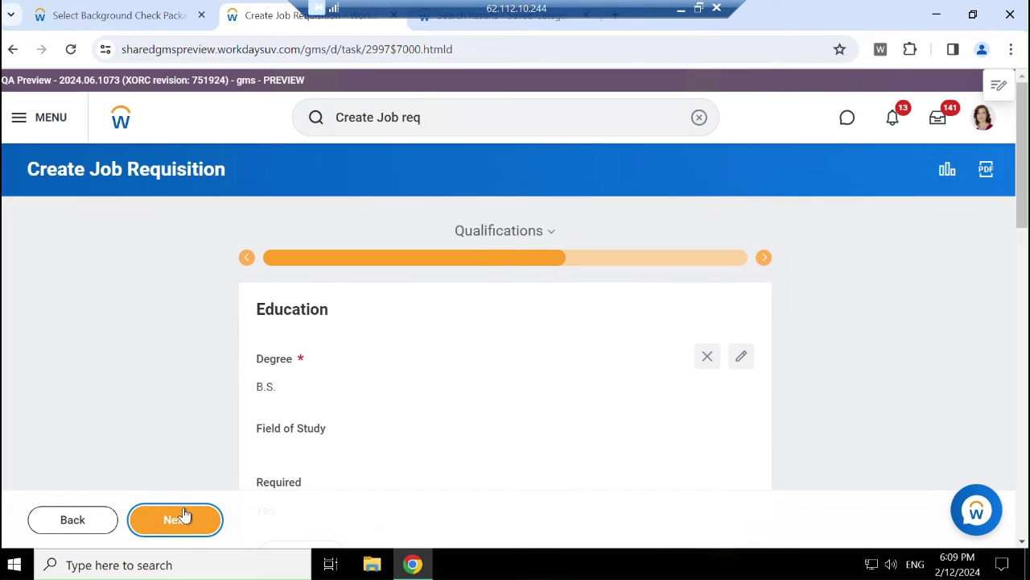
# Review the qualifications, covering education, language, certifications, work experience, competencies, responsibilities and training details
pyautogui.scroll(-2, 334, 445)
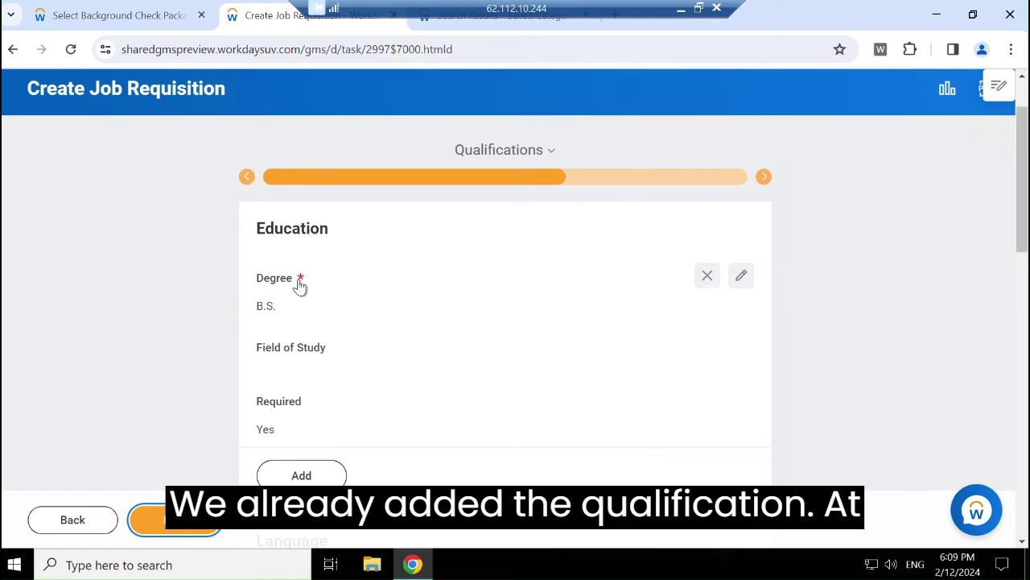
pyautogui.scroll(-5, 444, 368)
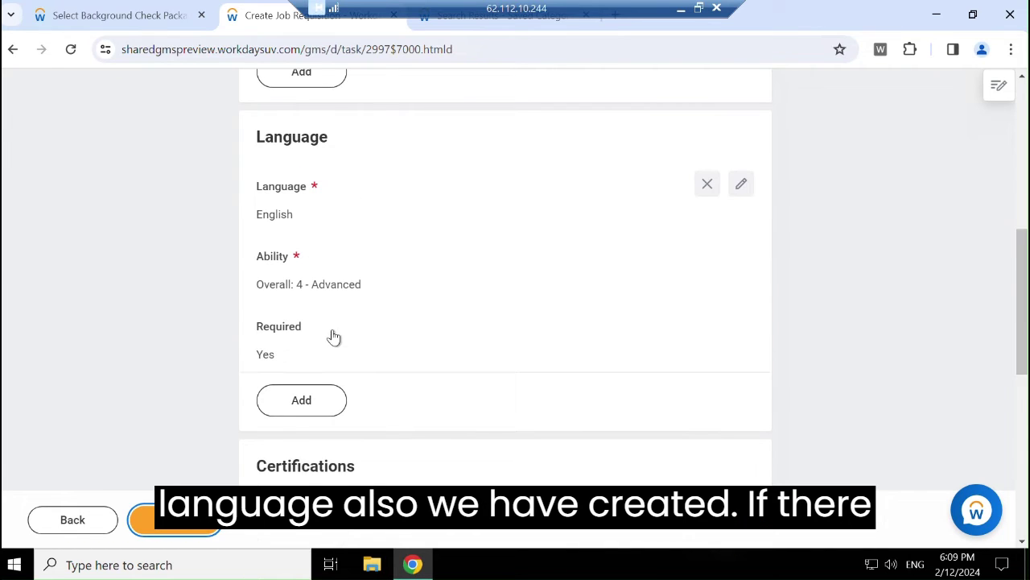
pyautogui.scroll(-3, 332, 336)
pyautogui.scroll(-2, 335, 349)
pyautogui.scroll(-2, 265, 375)
pyautogui.scroll(4, 266, 379)
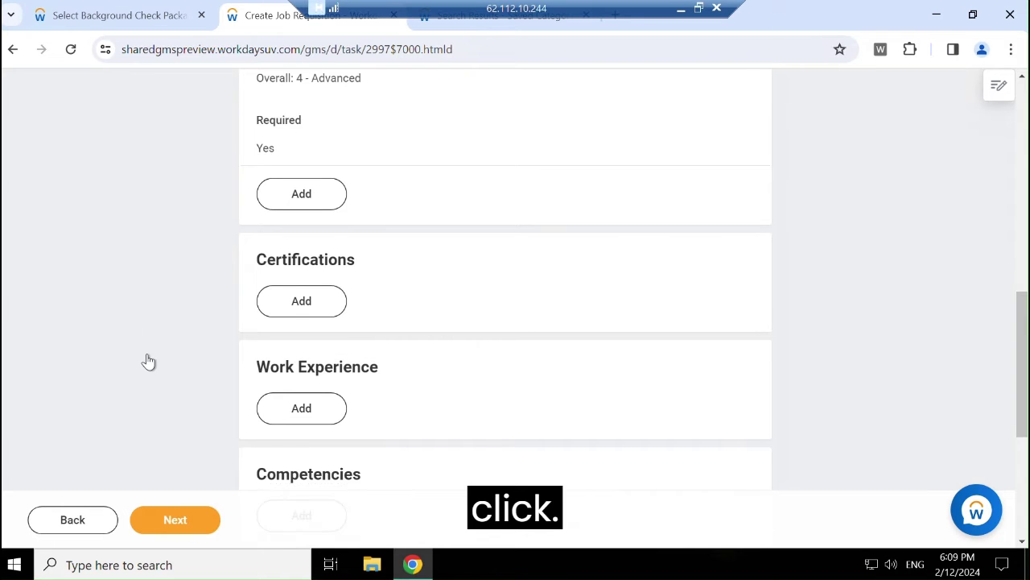
pyautogui.scroll(4, 161, 378)
pyautogui.scroll(-1, 189, 402)
pyautogui.scroll(-4, 193, 406)
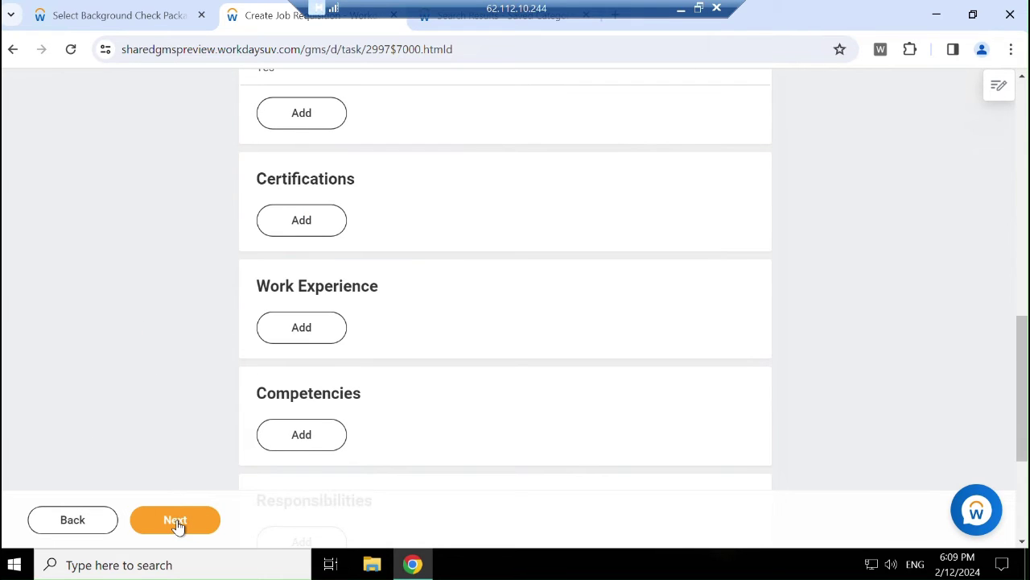
pyautogui.scroll(-3, 161, 475)
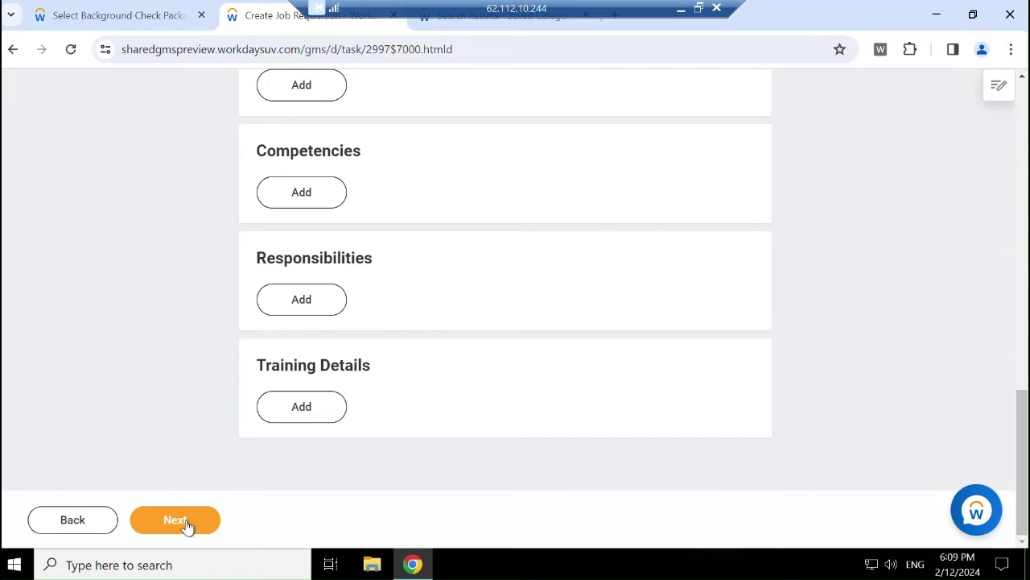
pyautogui.scroll(4, 500, 391)
pyautogui.scroll(-4, 667, 405)
pyautogui.scroll(7, 348, 424)
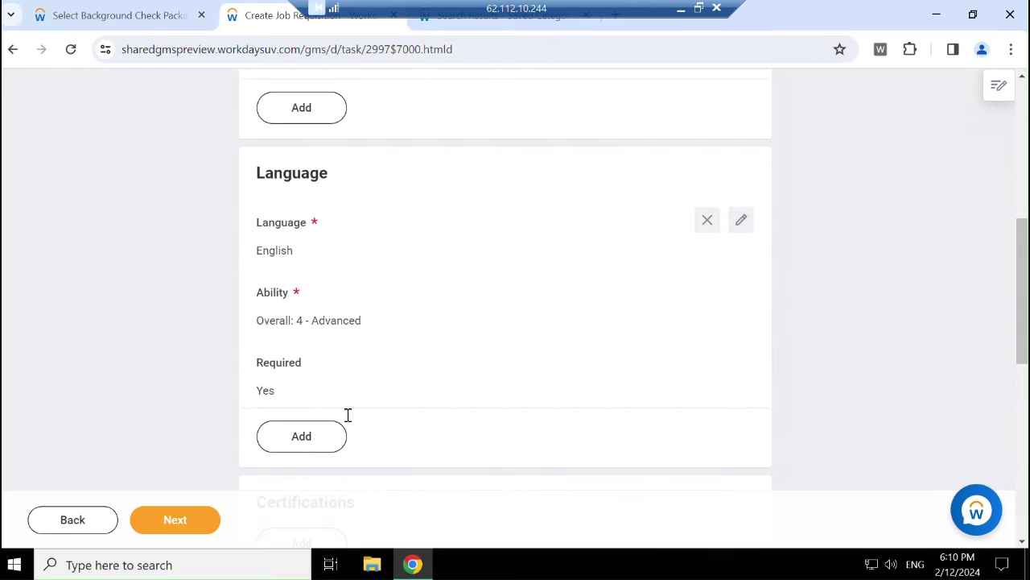
pyautogui.scroll(2, 346, 420)
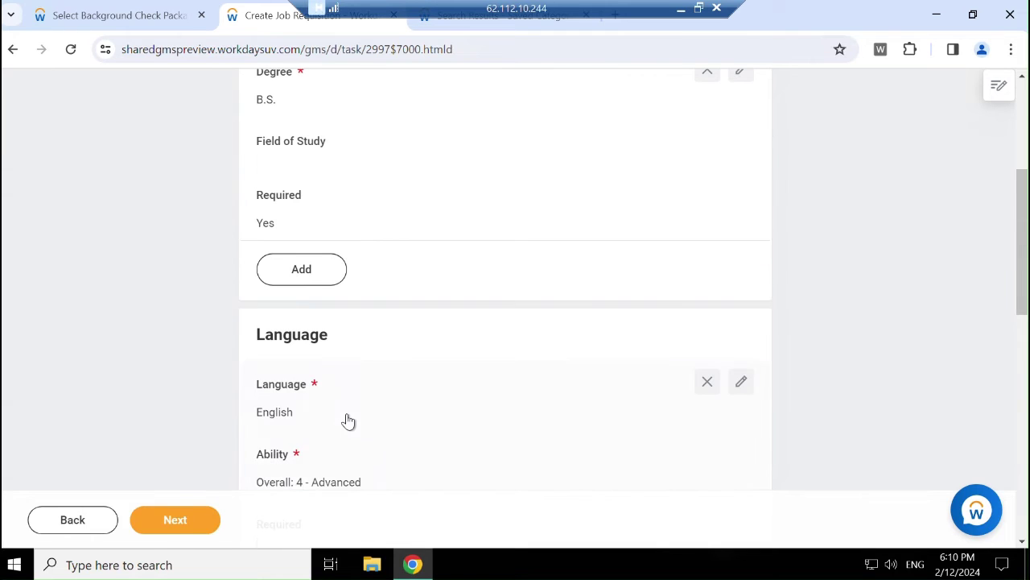
# Continue to the Organizations section and check the company, cost center, region and other organization assignments
pyautogui.click(169, 526)
pyautogui.scroll(-1, 422, 433)
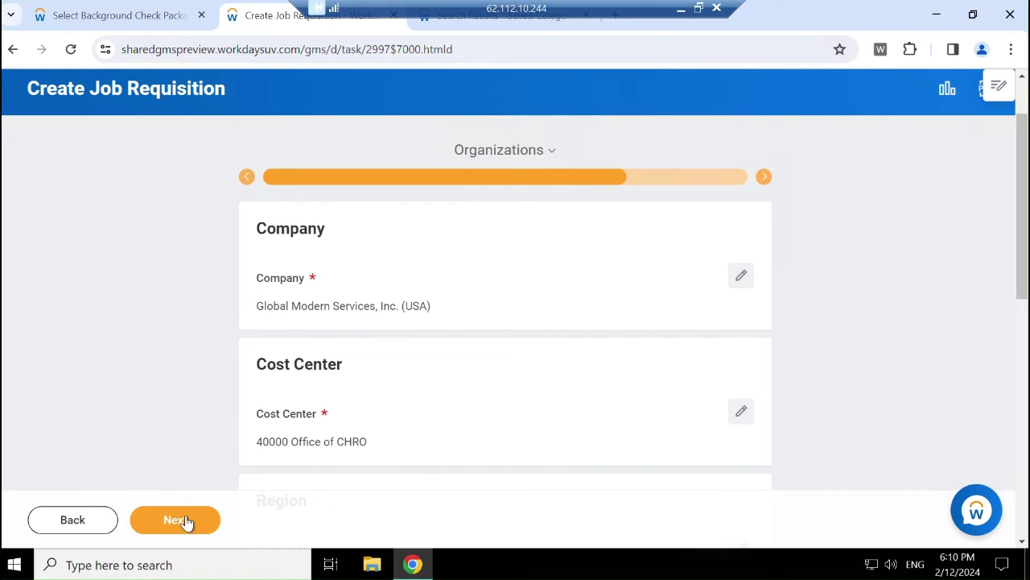
pyautogui.scroll(-2, 179, 489)
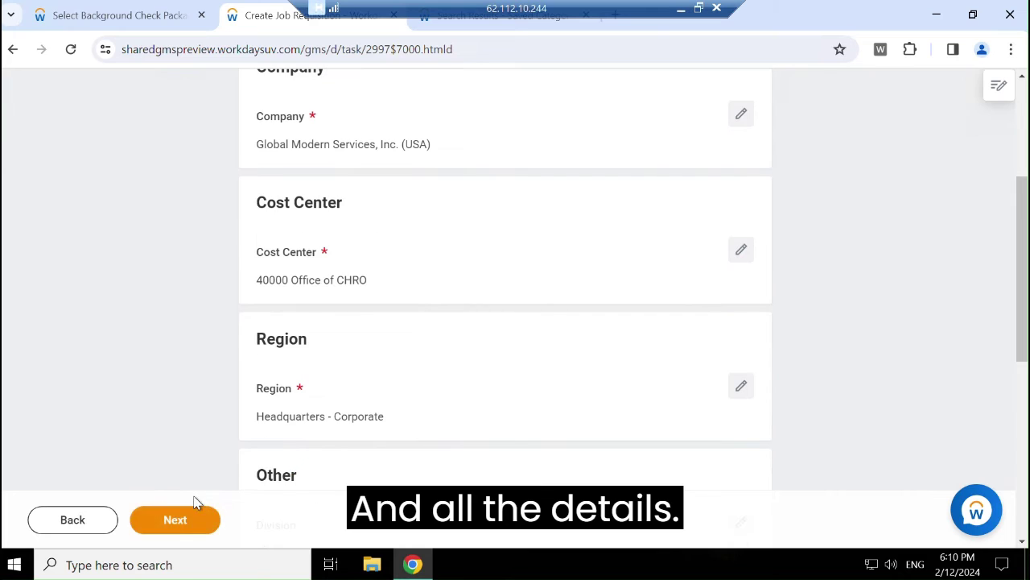
pyautogui.scroll(-5, 362, 380)
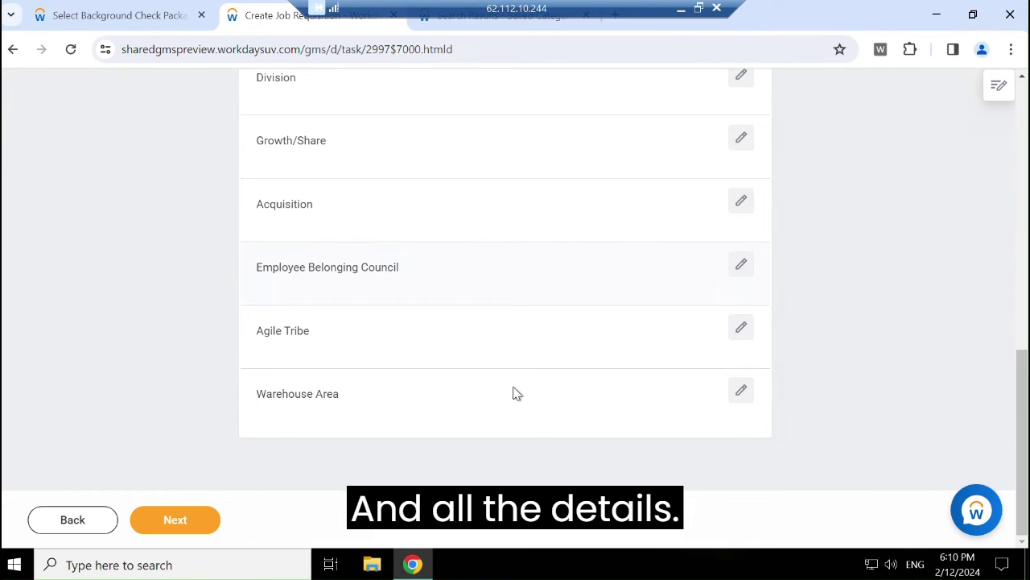
# Set the Warehouse Area under the other organizations to Warehouse Floor
pyautogui.click(741, 390)
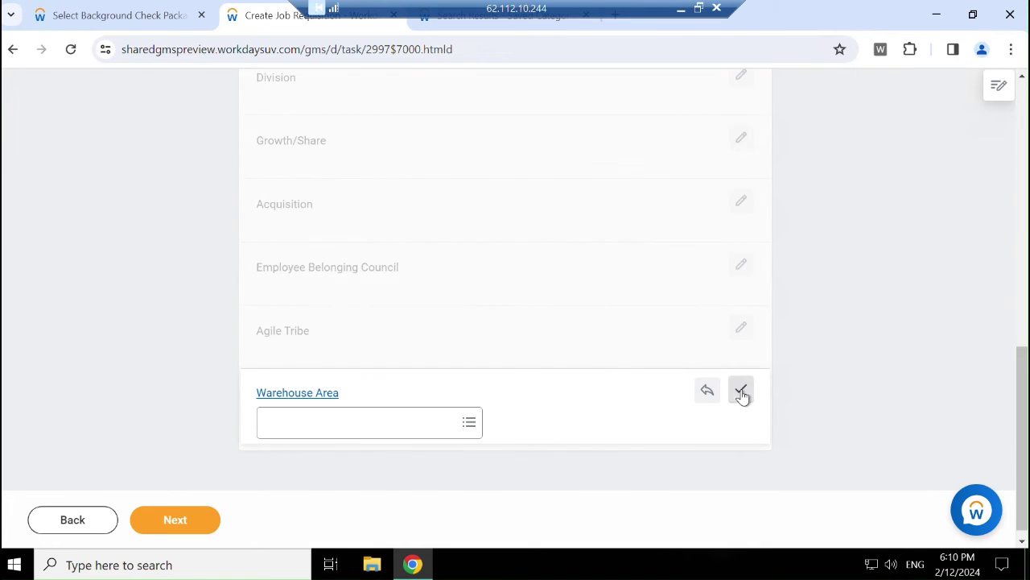
pyautogui.click(331, 432)
pyautogui.click(324, 393)
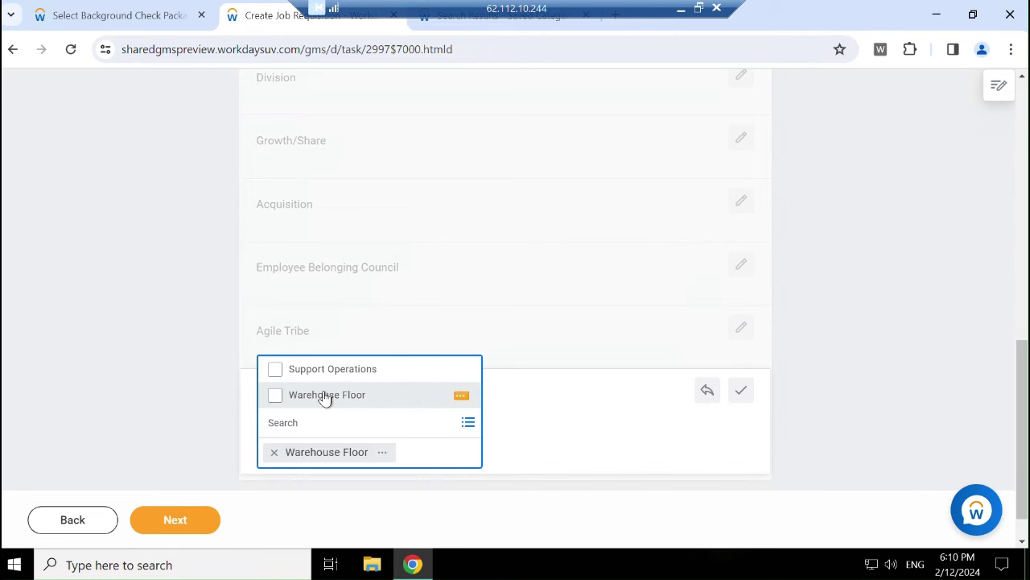
pyautogui.click(94, 379)
pyautogui.scroll(3, 122, 384)
# Continue past the Organizations and Attachments sections to the requisition summary without adding any documents
pyautogui.click(165, 522)
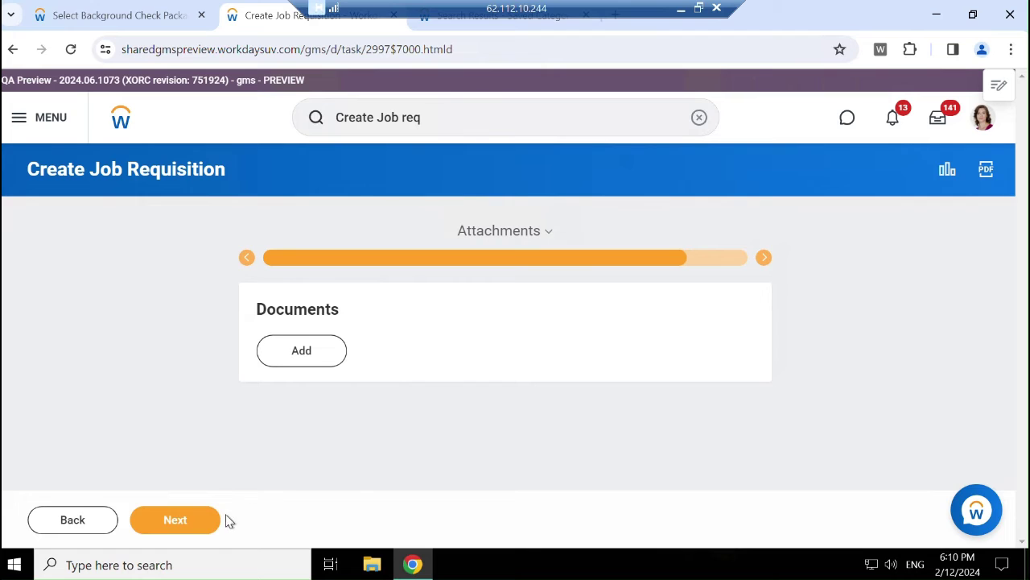
pyautogui.click(190, 519)
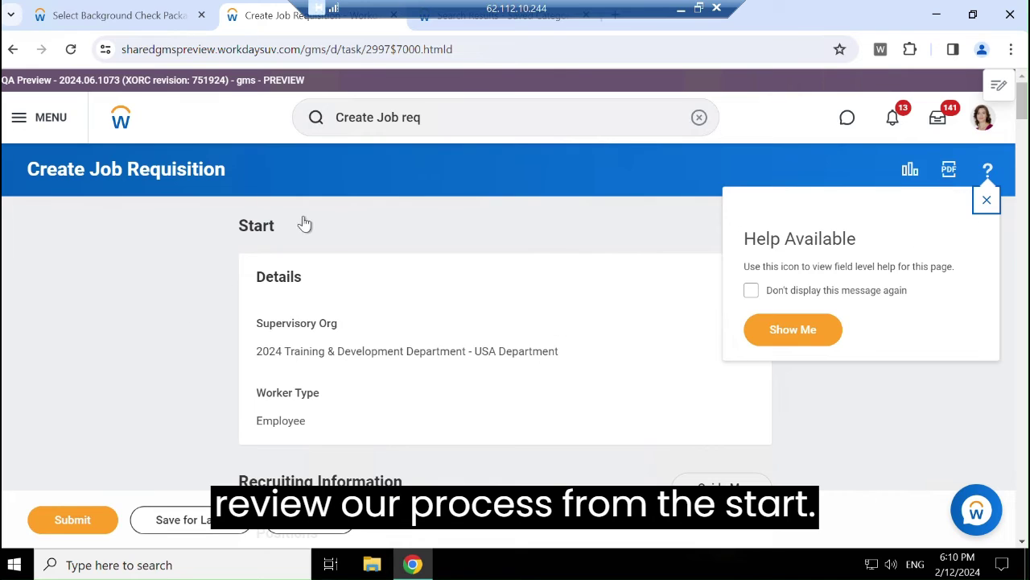
# Review the requisition summary, covering recruiting information, job details, contract details, compensation, questionnaires, skills, qualifications, organizations and attachments
pyautogui.scroll(-2, 342, 354)
pyautogui.scroll(-5, 377, 298)
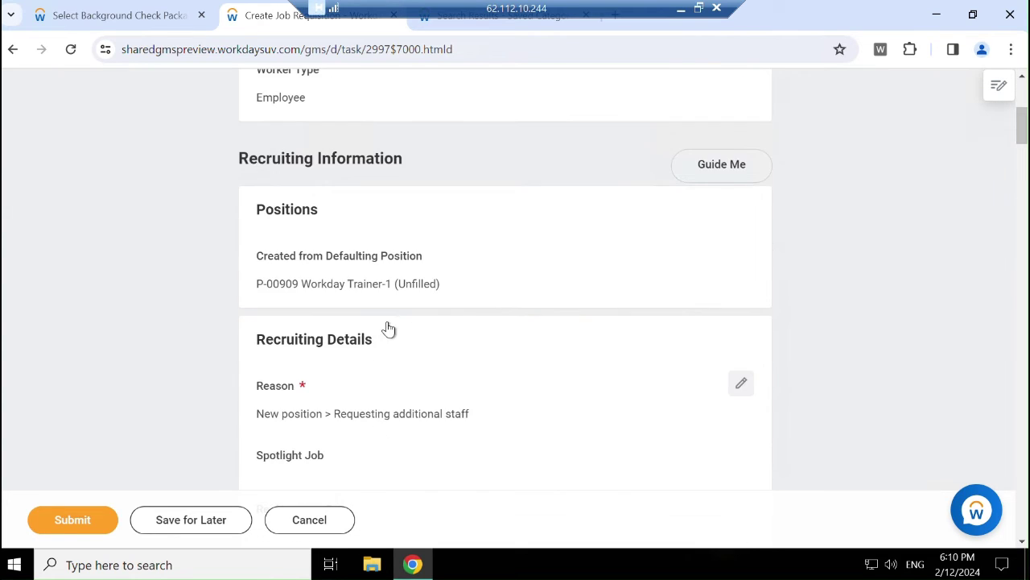
pyautogui.scroll(-9, 387, 352)
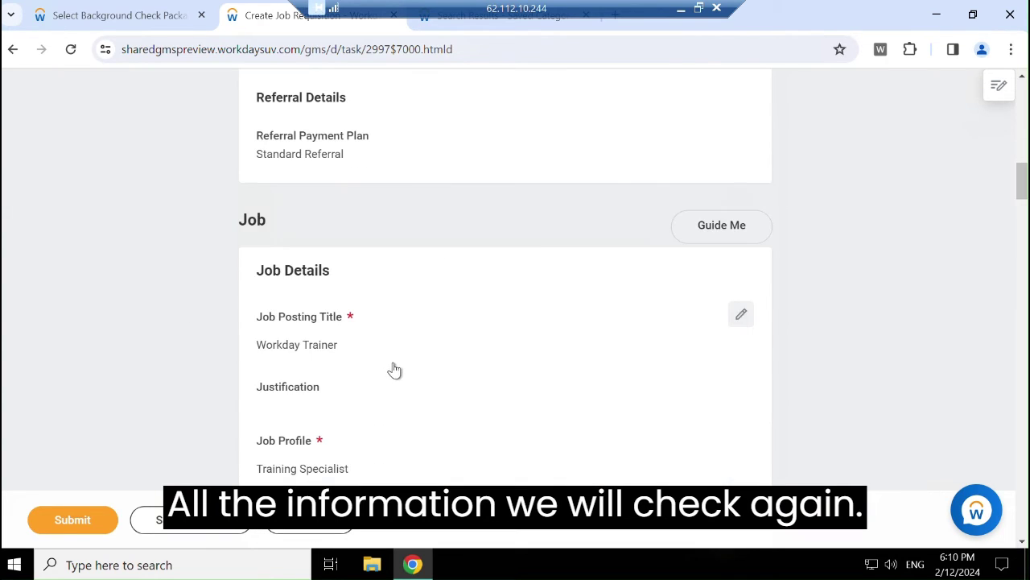
pyautogui.scroll(-3, 362, 276)
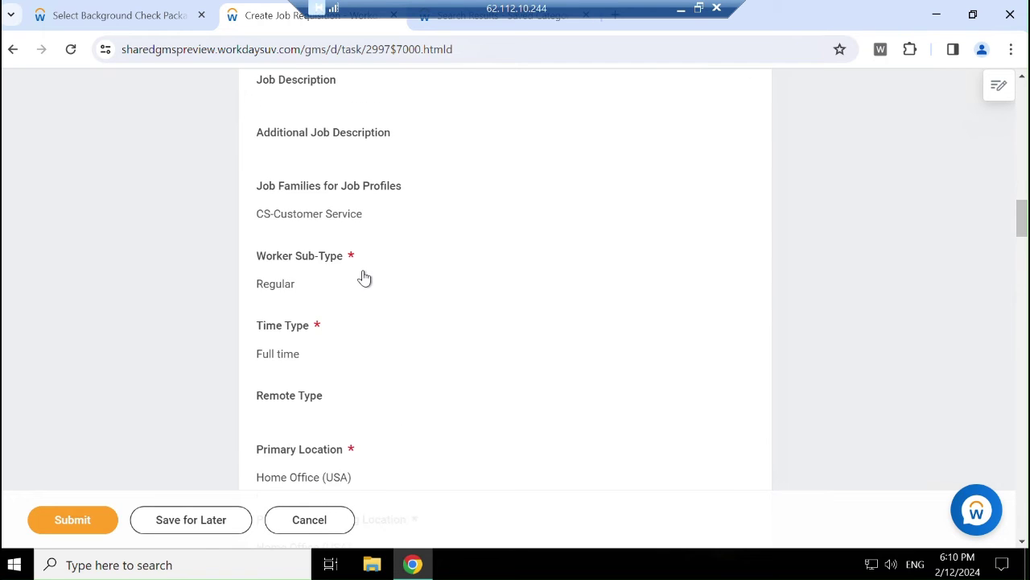
pyautogui.scroll(4, 278, 214)
pyautogui.scroll(-4, 319, 262)
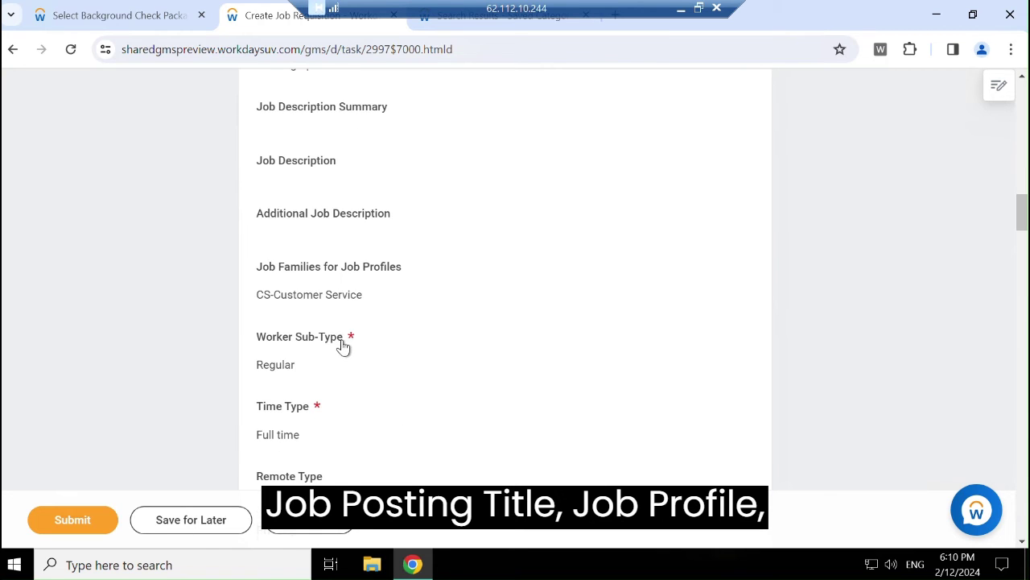
pyautogui.scroll(-8, 302, 320)
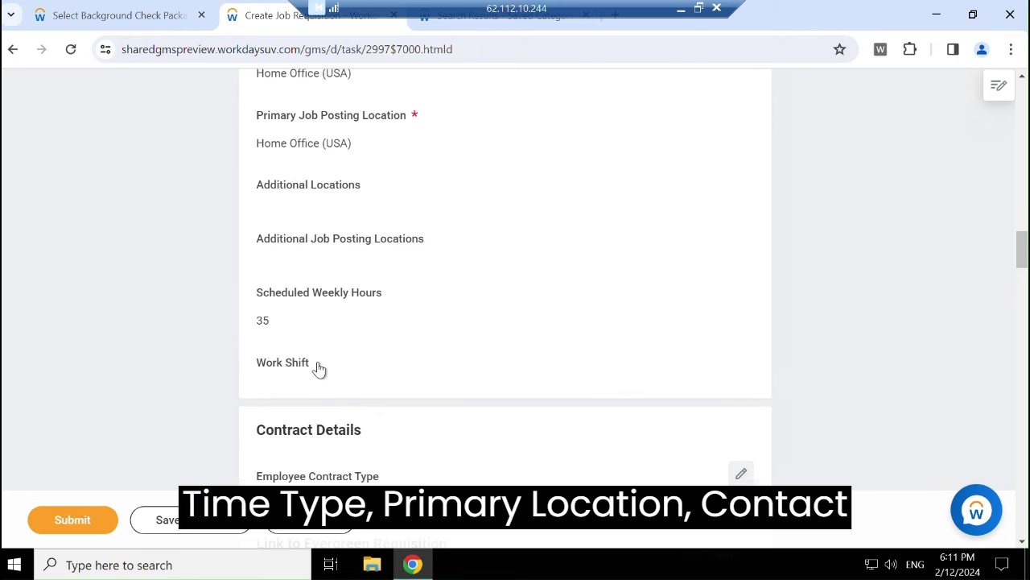
pyautogui.scroll(-9, 330, 399)
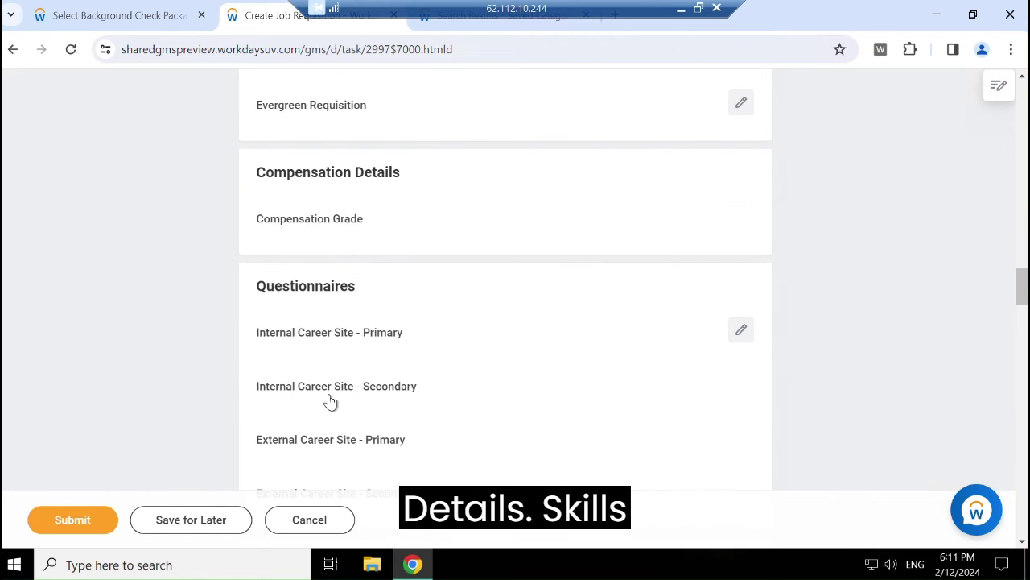
pyautogui.scroll(-4, 325, 379)
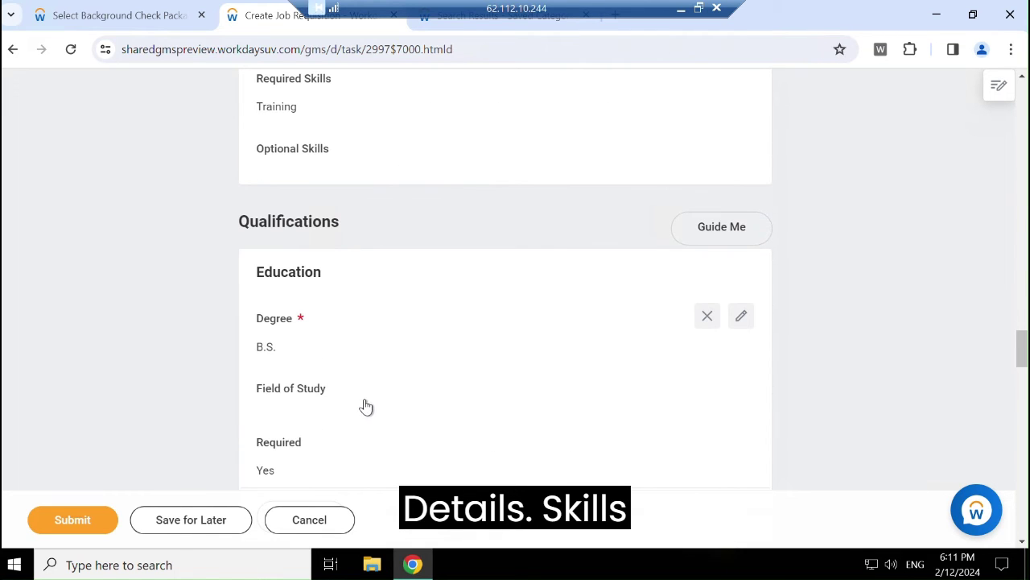
pyautogui.scroll(-5, 364, 398)
pyautogui.scroll(-11, 367, 411)
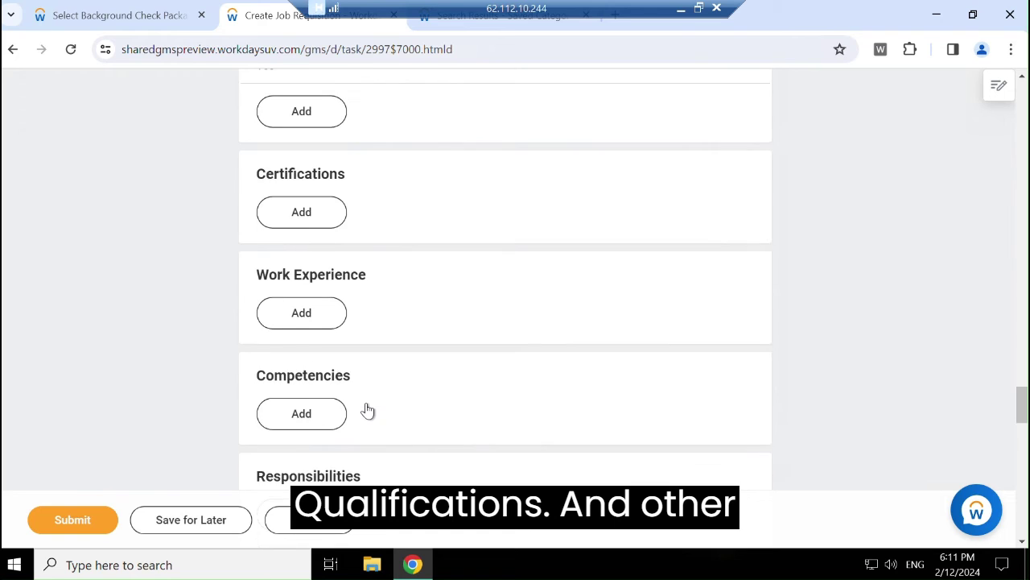
pyautogui.scroll(-12, 367, 411)
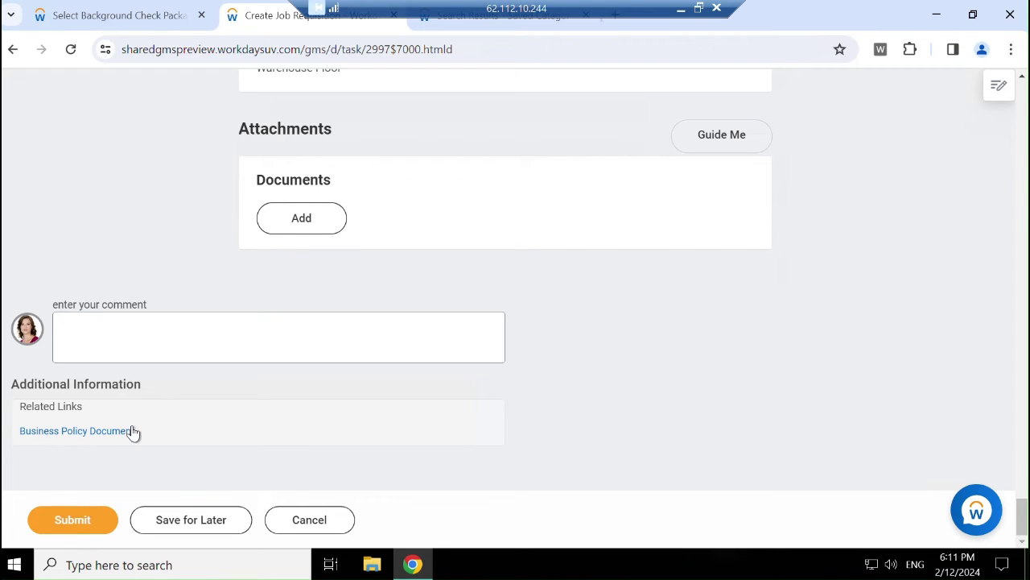
# Submit the job requisition, open its compensation request and dismiss the market data for job requisitions
pyautogui.click(78, 520)
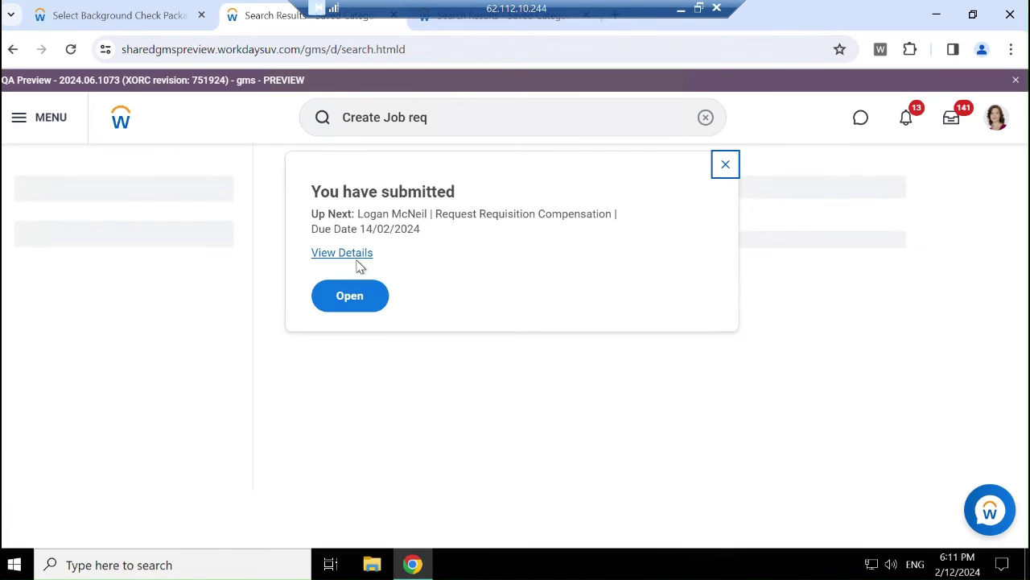
pyautogui.click(362, 295)
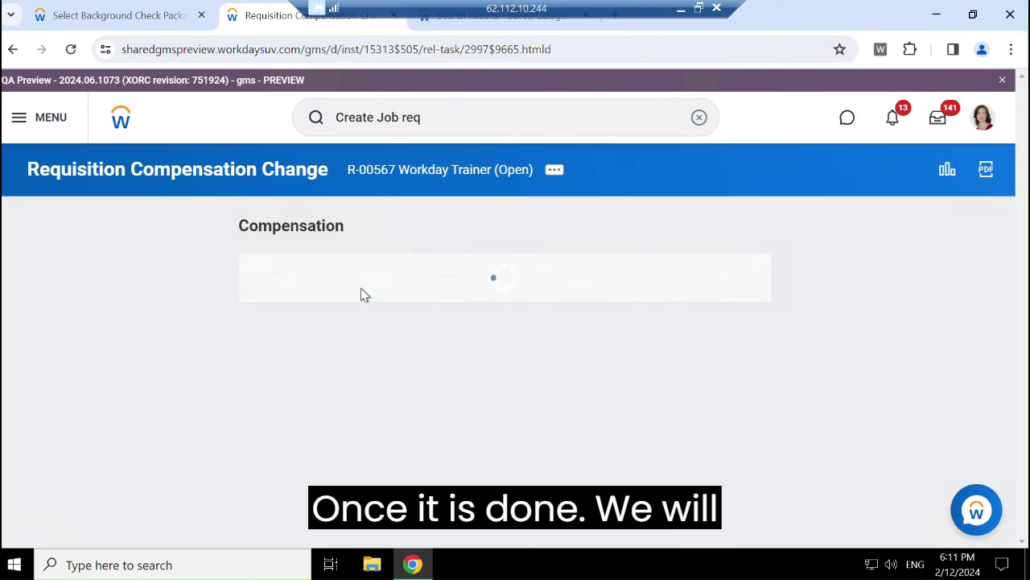
pyautogui.scroll(-3, 534, 382)
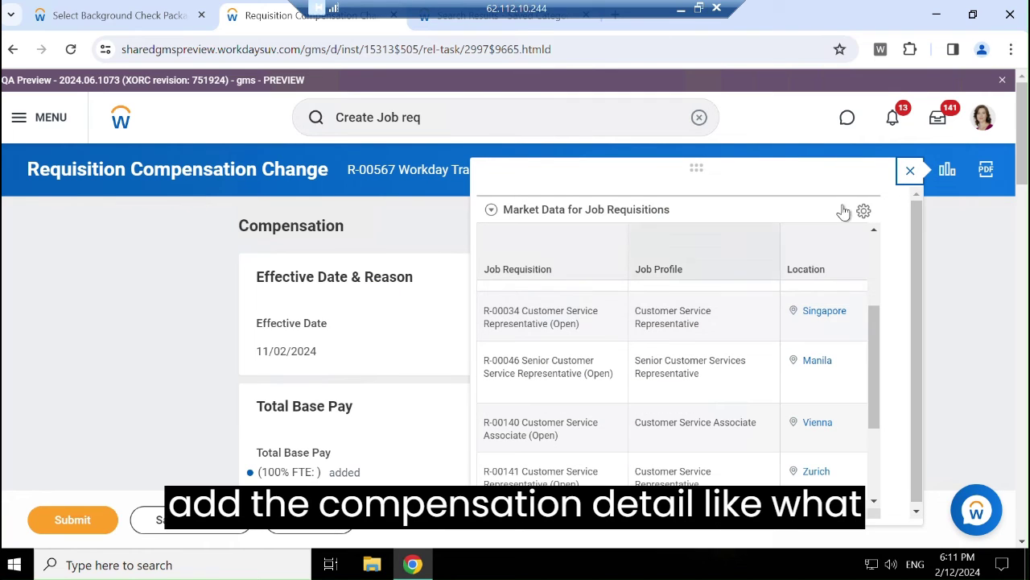
pyautogui.click(909, 174)
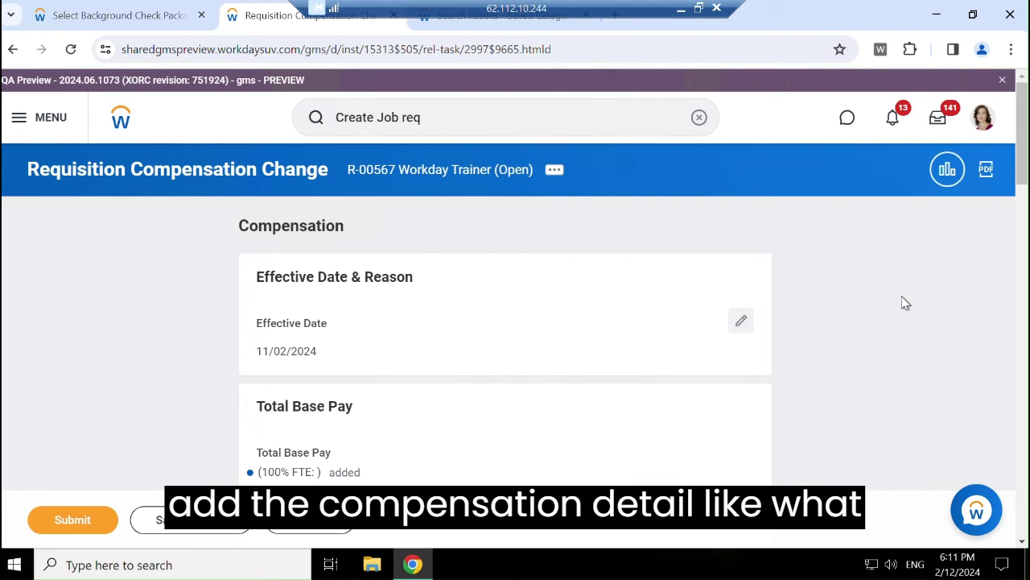
# Edit the compensation guidelines and choose Trainer-HR from all compensation packages as the compensation package
pyautogui.scroll(-2, 777, 346)
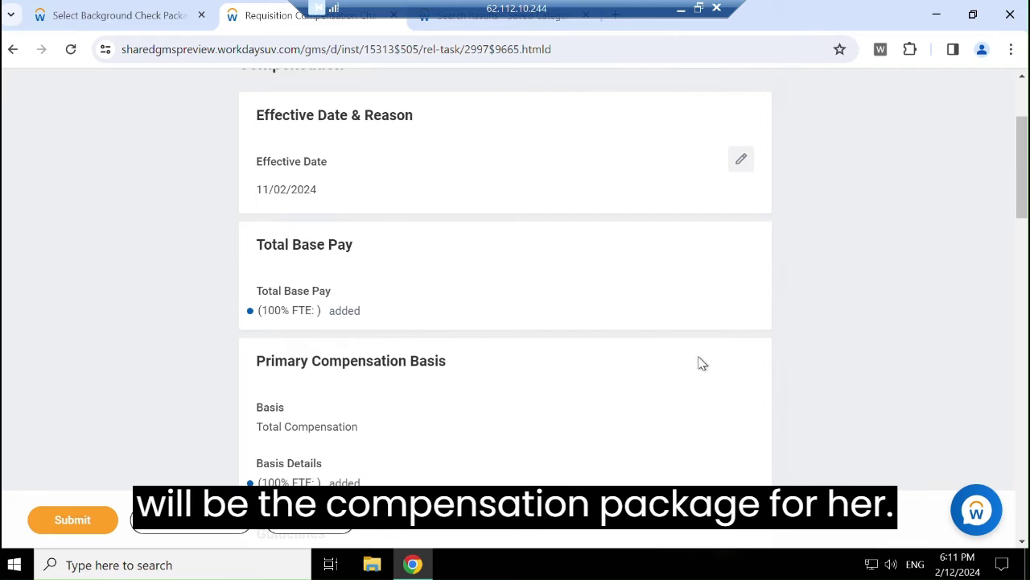
pyautogui.scroll(-2, 683, 330)
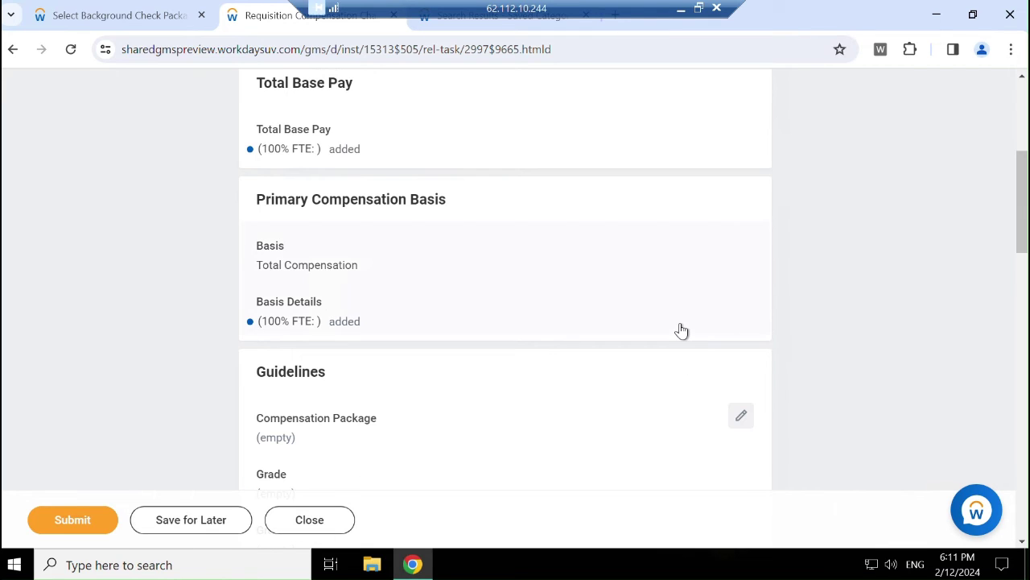
pyautogui.scroll(-2, 681, 330)
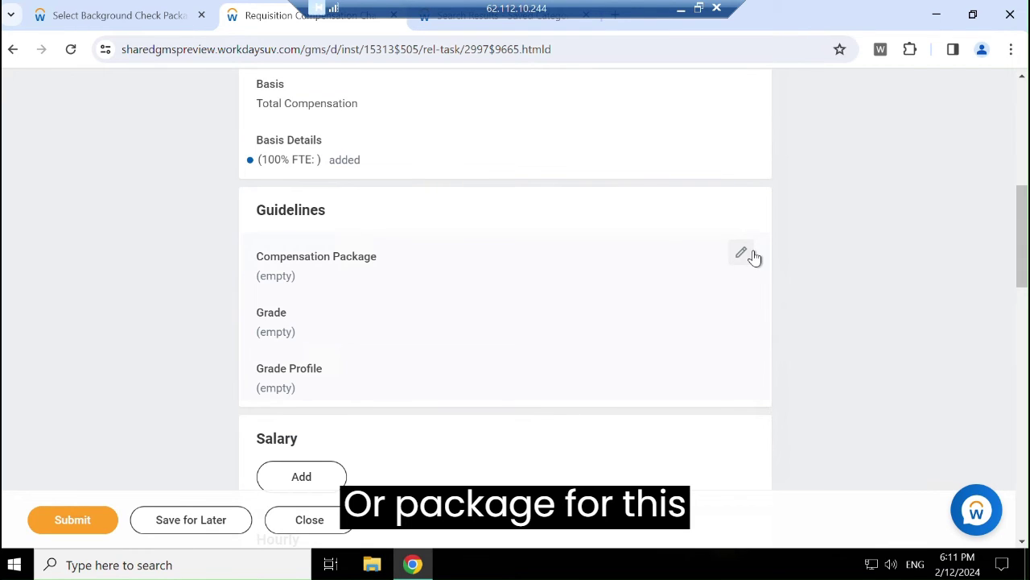
pyautogui.click(742, 256)
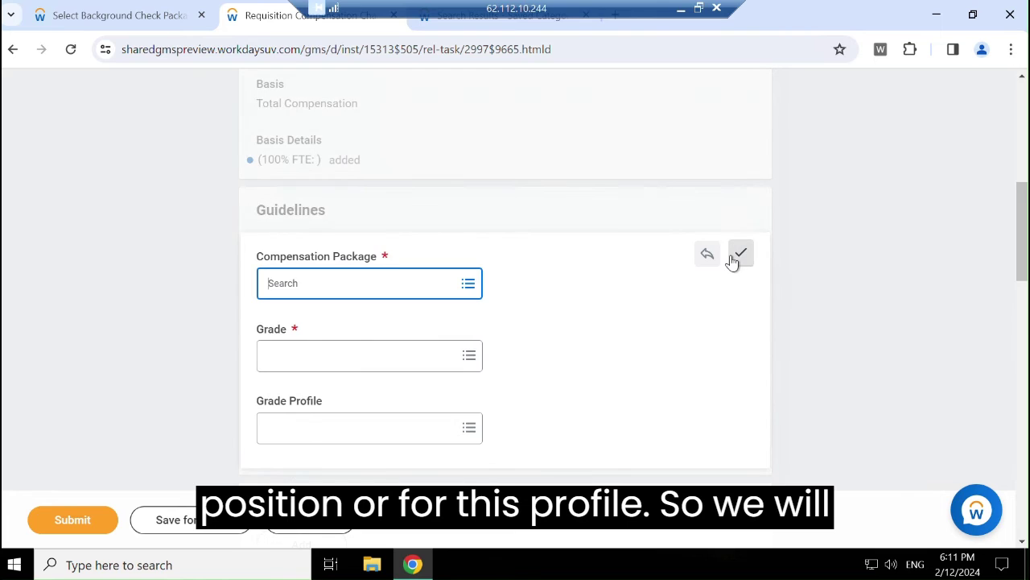
pyautogui.click(387, 287)
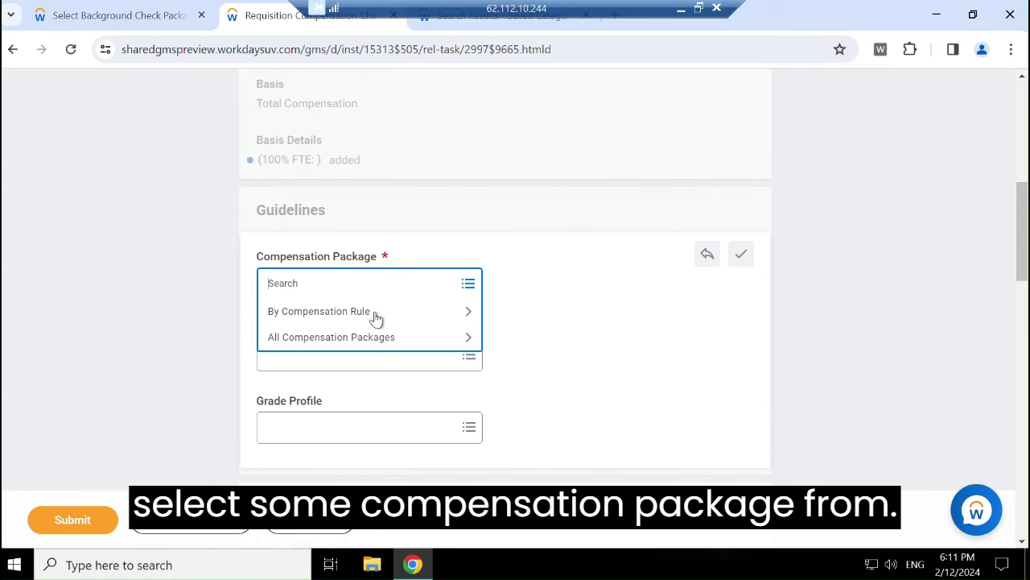
pyautogui.click(368, 338)
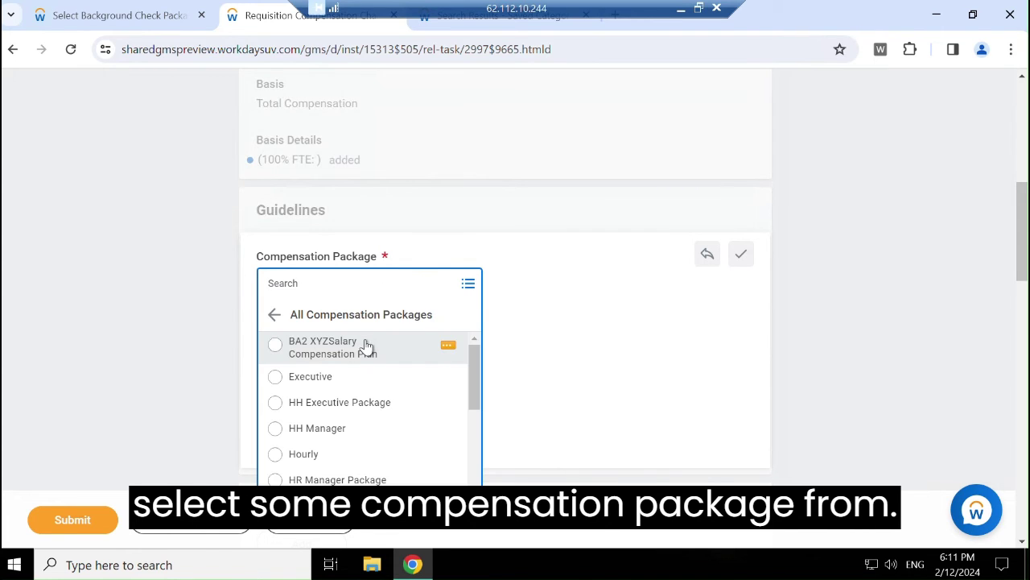
pyautogui.click(366, 344)
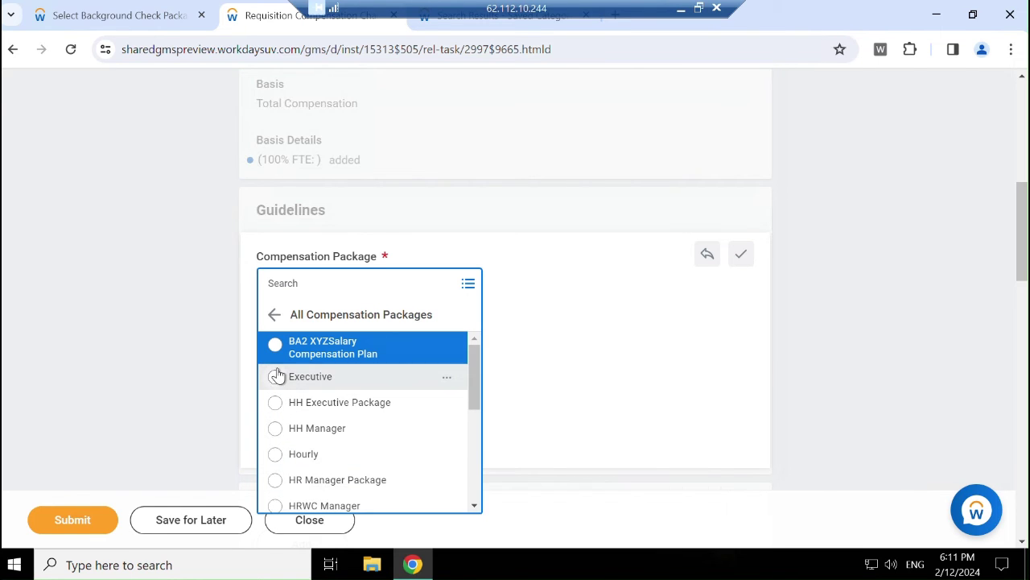
pyautogui.scroll(-3, 277, 379)
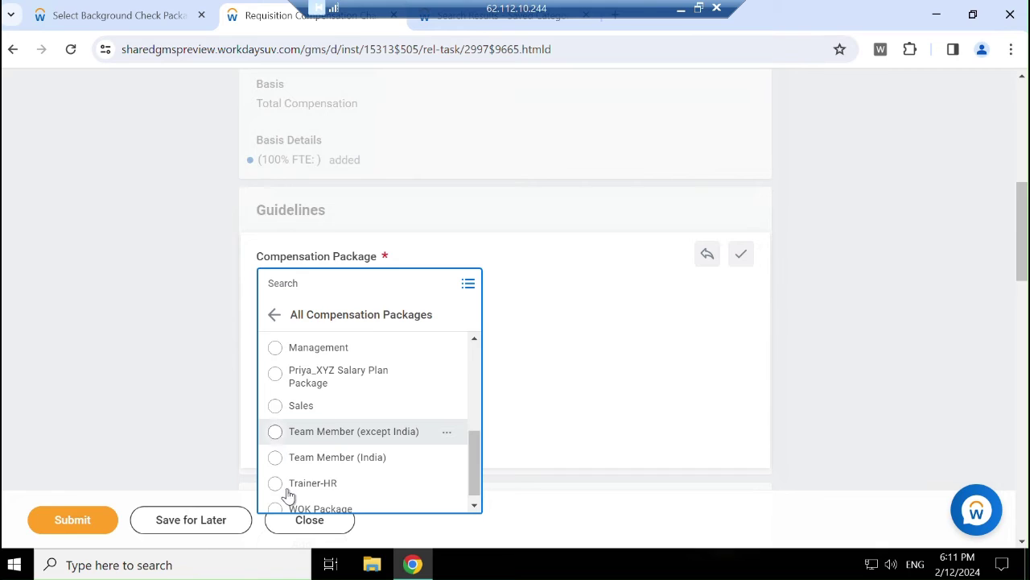
pyautogui.scroll(-1, 287, 493)
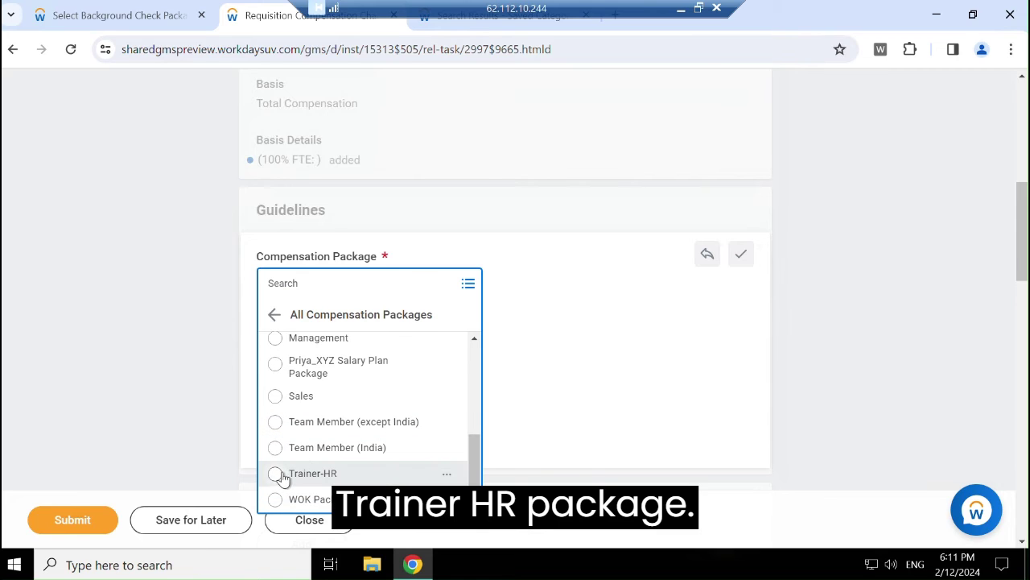
pyautogui.click(281, 477)
# Set the grade in the compensation guidelines to Trainer from all compensation grades
pyautogui.click(332, 361)
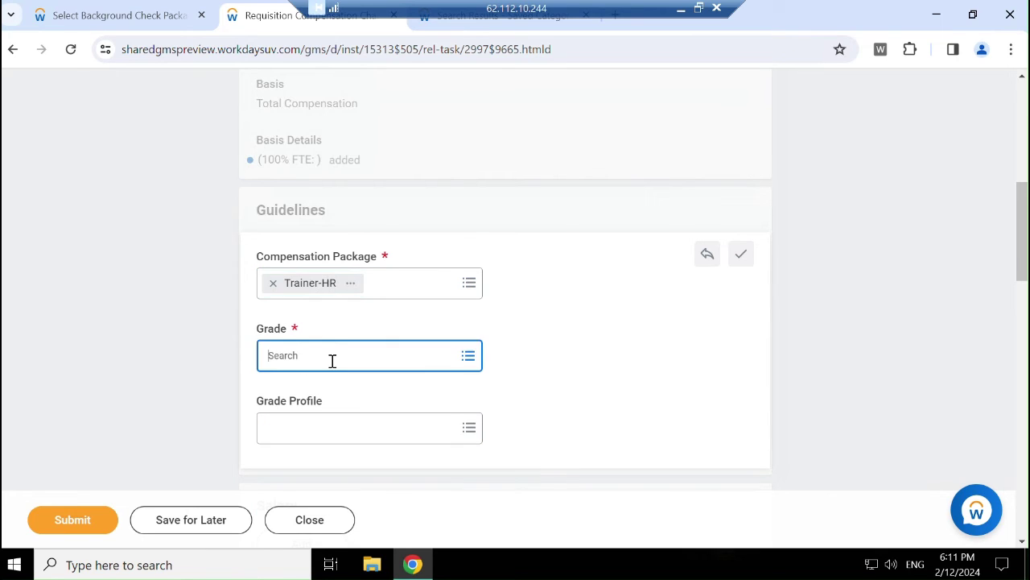
pyautogui.click(325, 267)
pyautogui.scroll(-3, 325, 268)
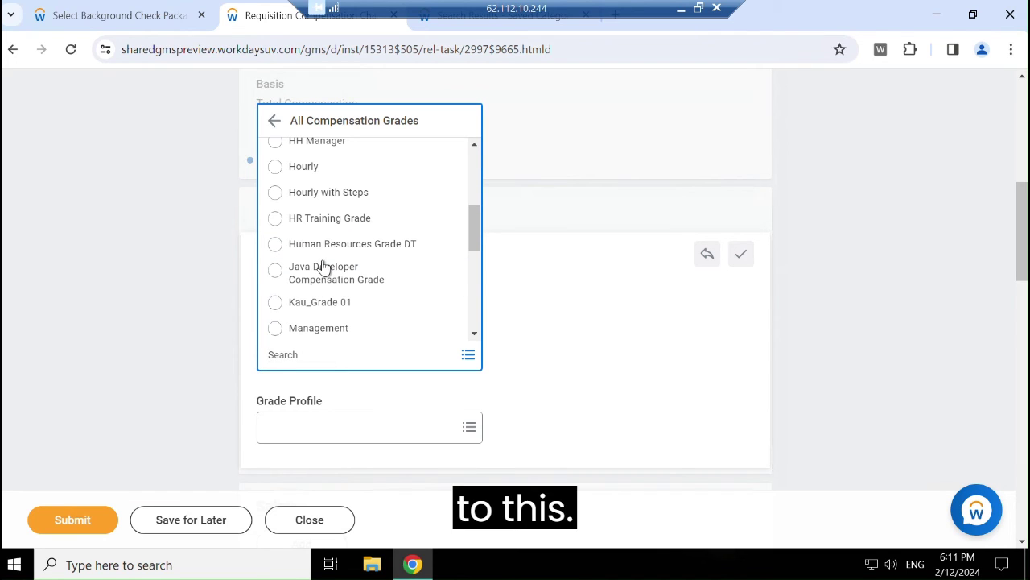
pyautogui.scroll(1, 324, 282)
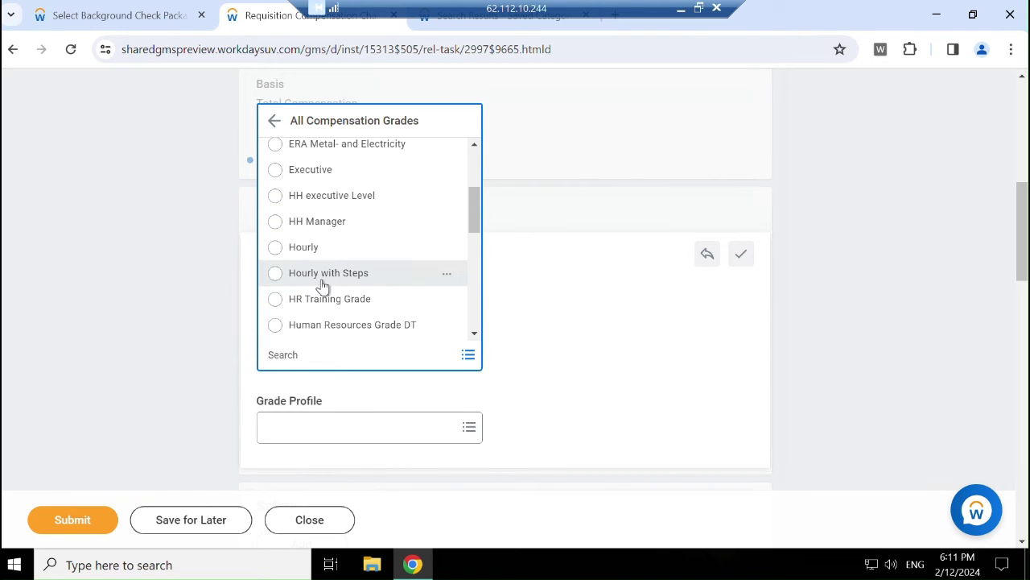
pyautogui.scroll(-5, 322, 283)
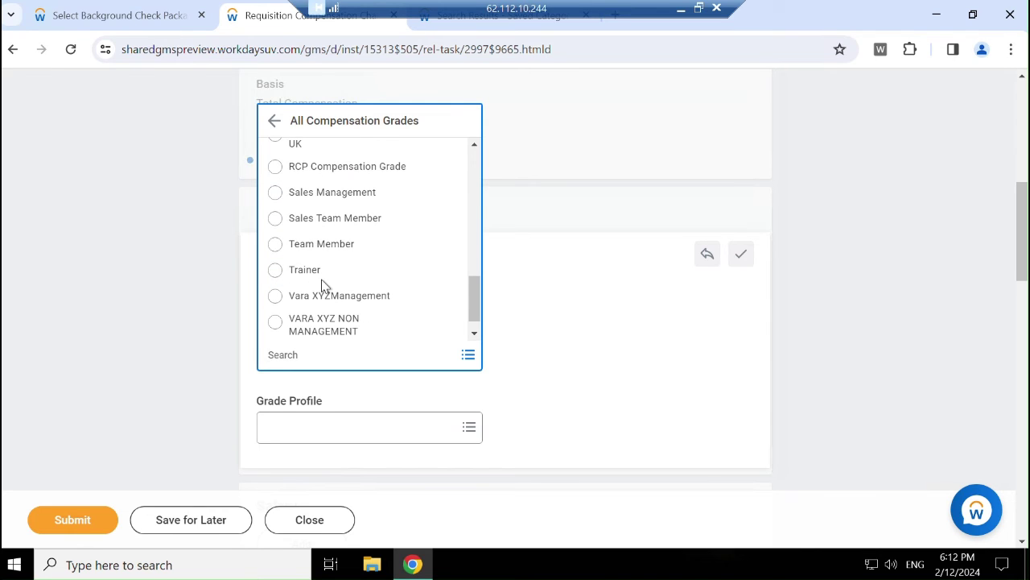
pyautogui.click(275, 273)
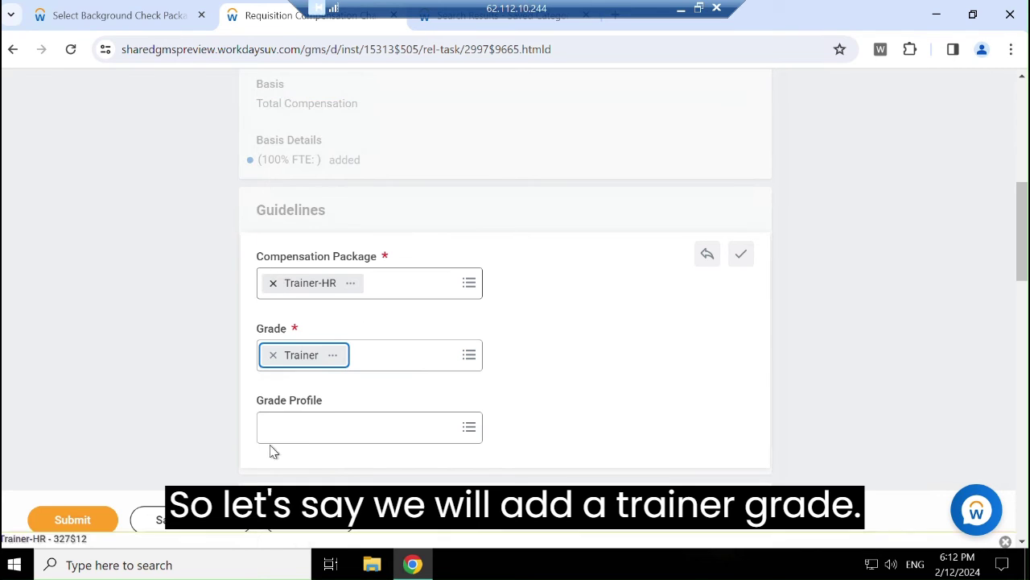
# Go through the salary, hourly, period salary and unit salary sections without adding plans, and submit the requisition compensation change
pyautogui.scroll(-5, 329, 394)
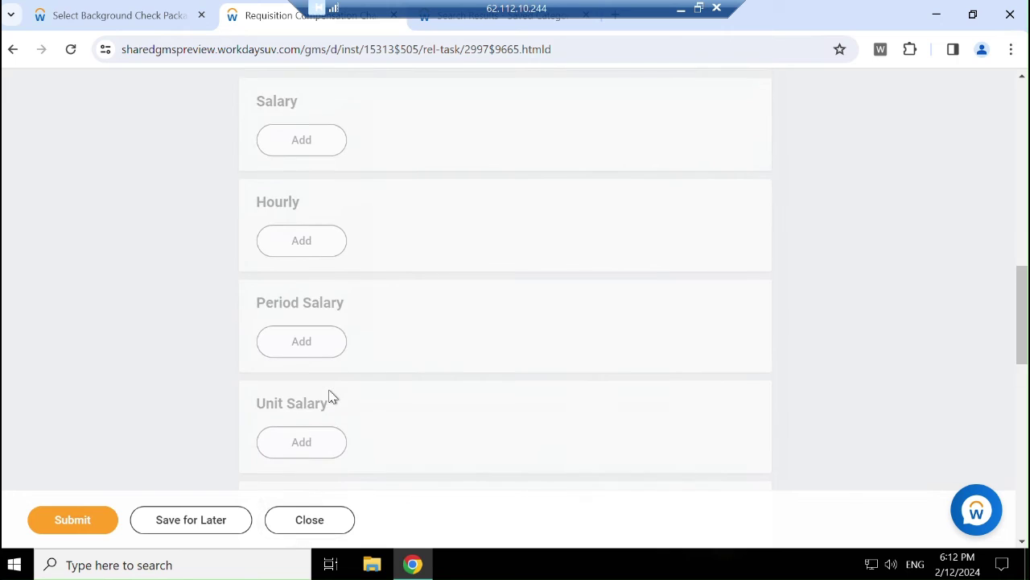
pyautogui.scroll(-4, 329, 396)
pyautogui.click(85, 521)
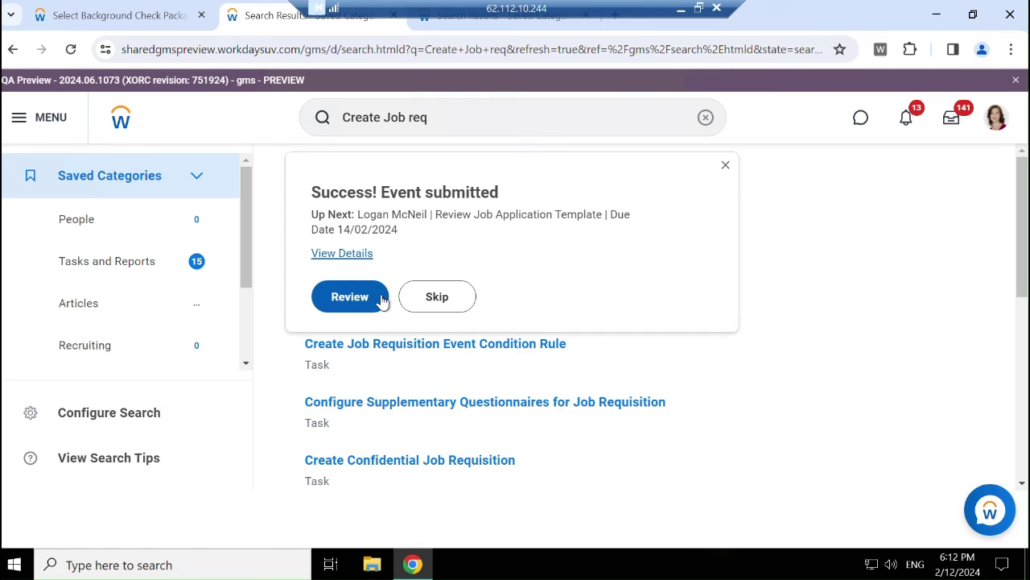
# Open the job application template review for the requisition and submit it with Job Application Default Template
pyautogui.click(380, 298)
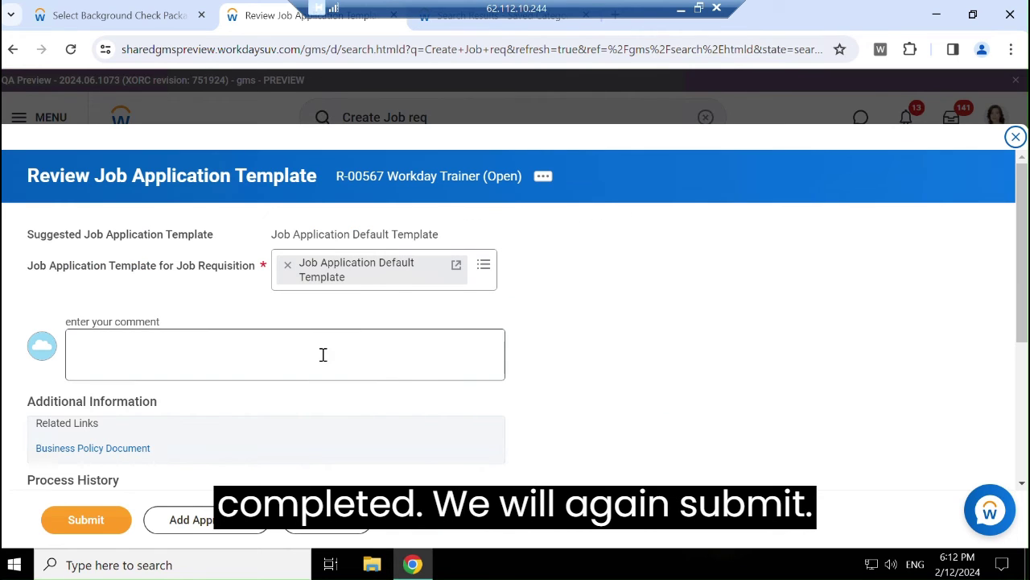
pyautogui.click(102, 521)
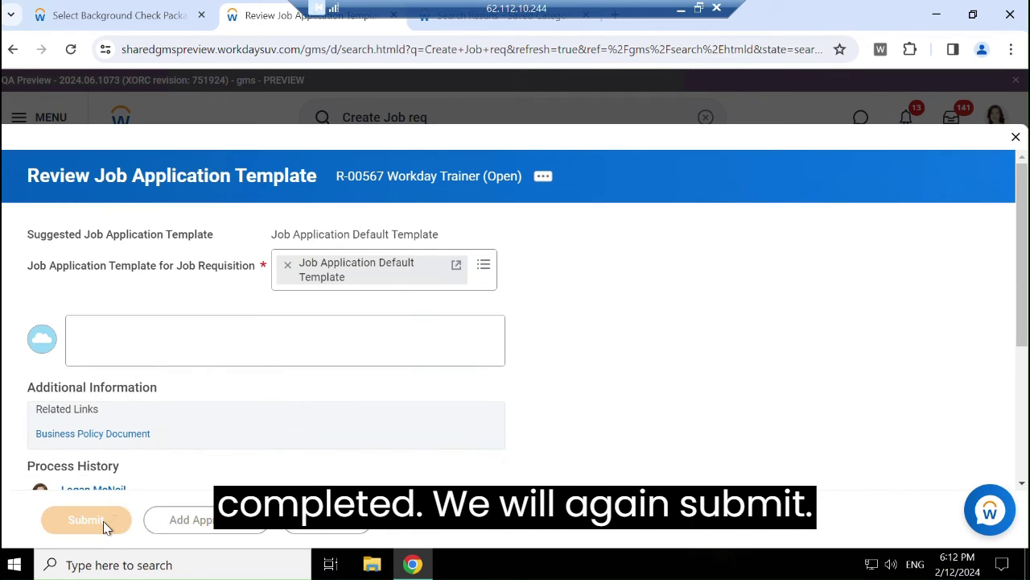
pyautogui.click(103, 525)
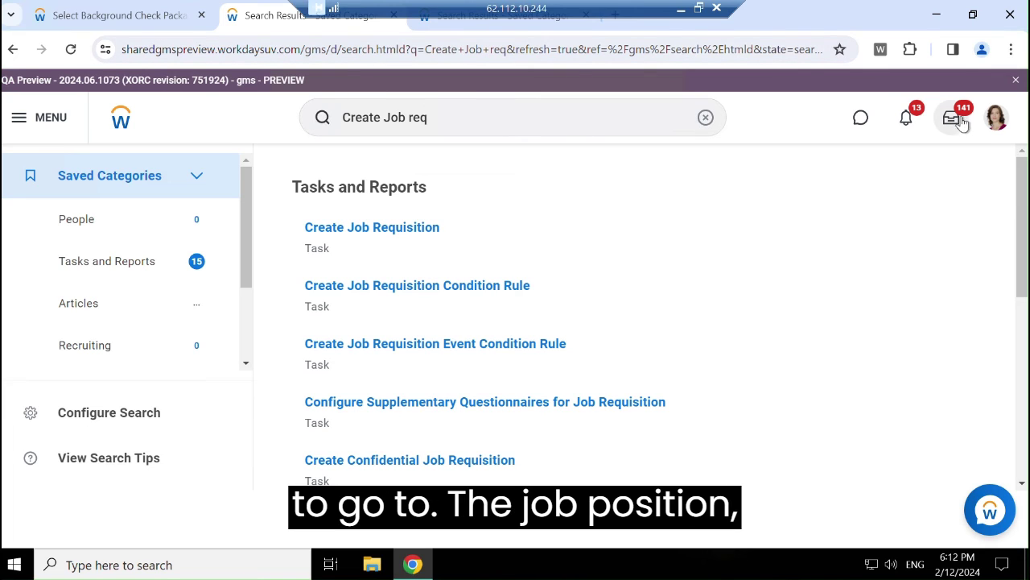
# Clear the previous search text and the recent searches, and search for org:2024 training
pyautogui.click(706, 118)
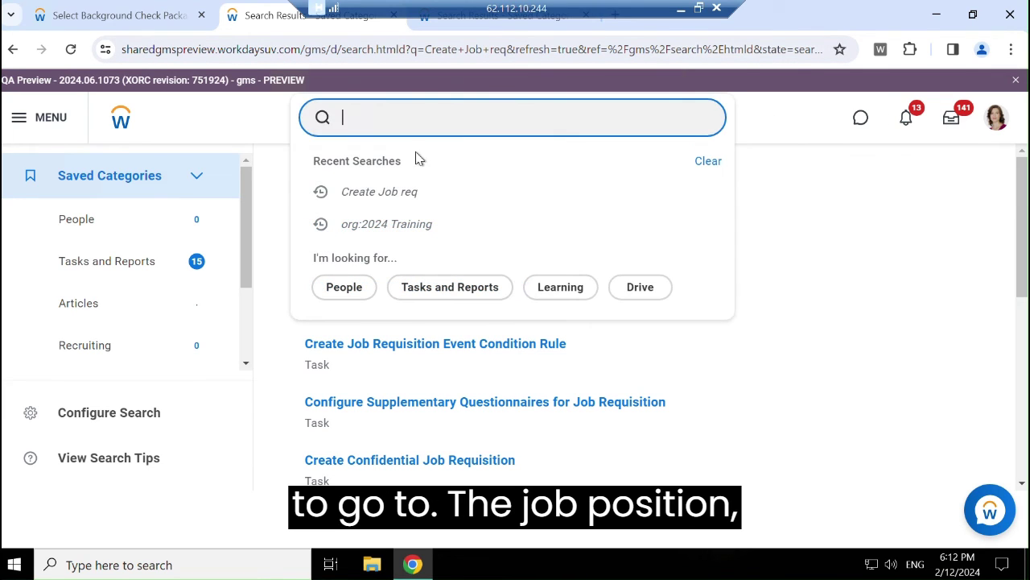
pyautogui.click(709, 161)
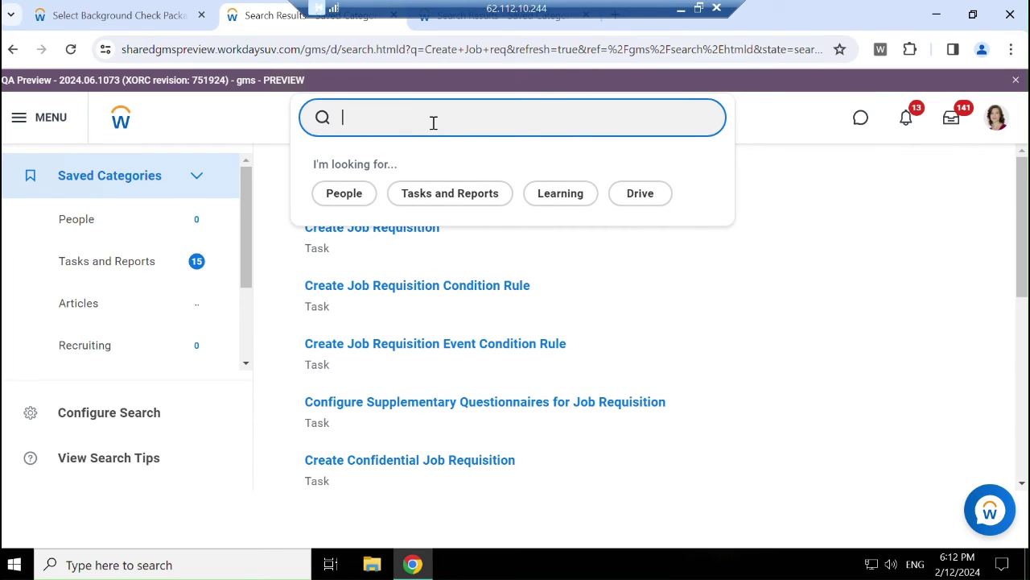
pyautogui.write('or')
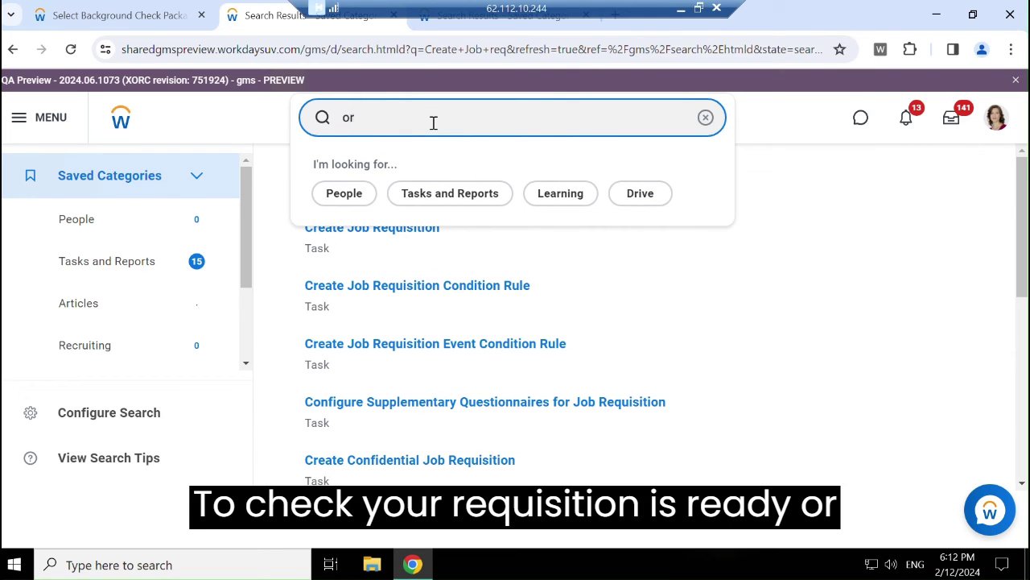
pyautogui.write('g')
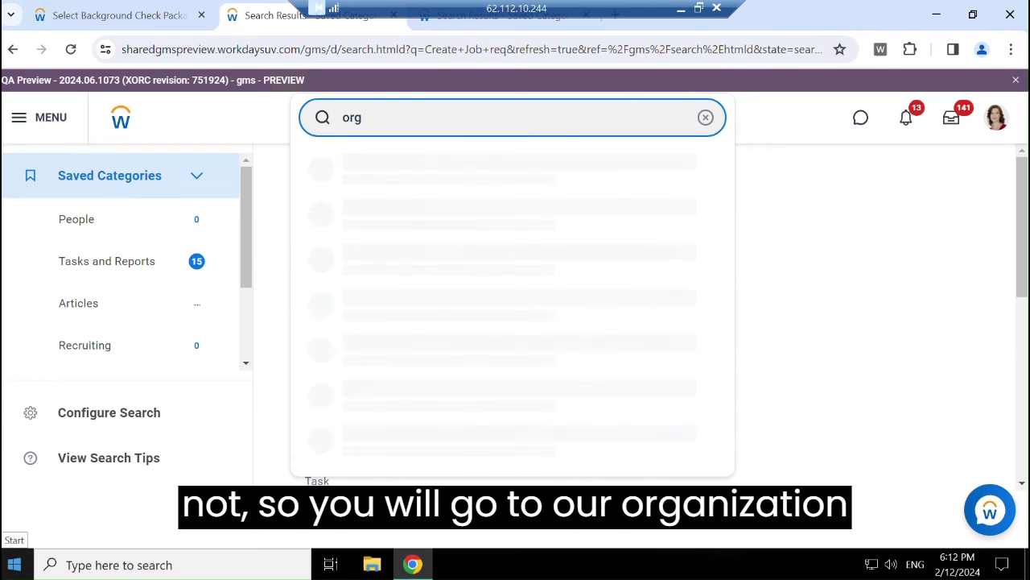
pyautogui.write(':2')
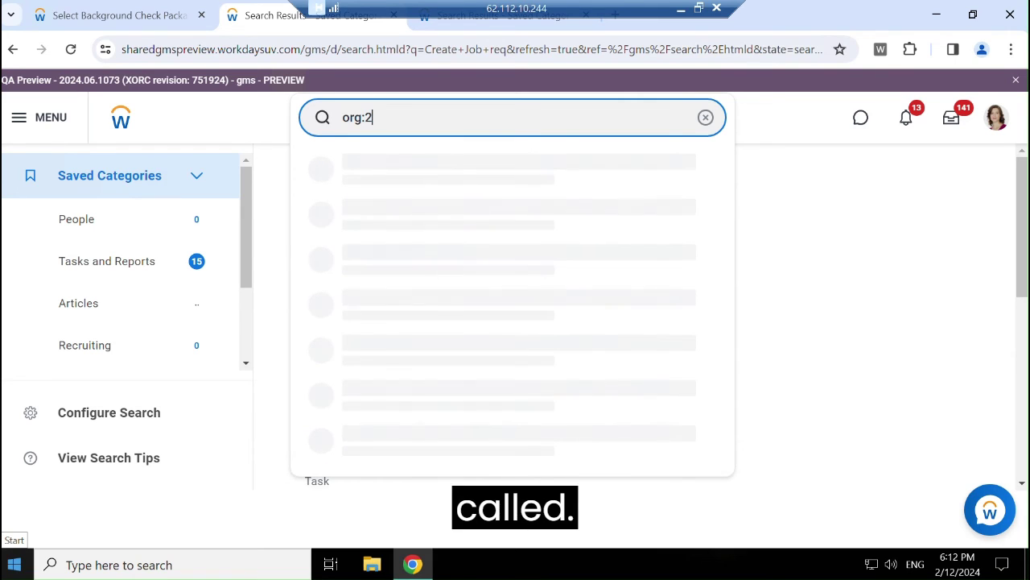
pyautogui.write('024')
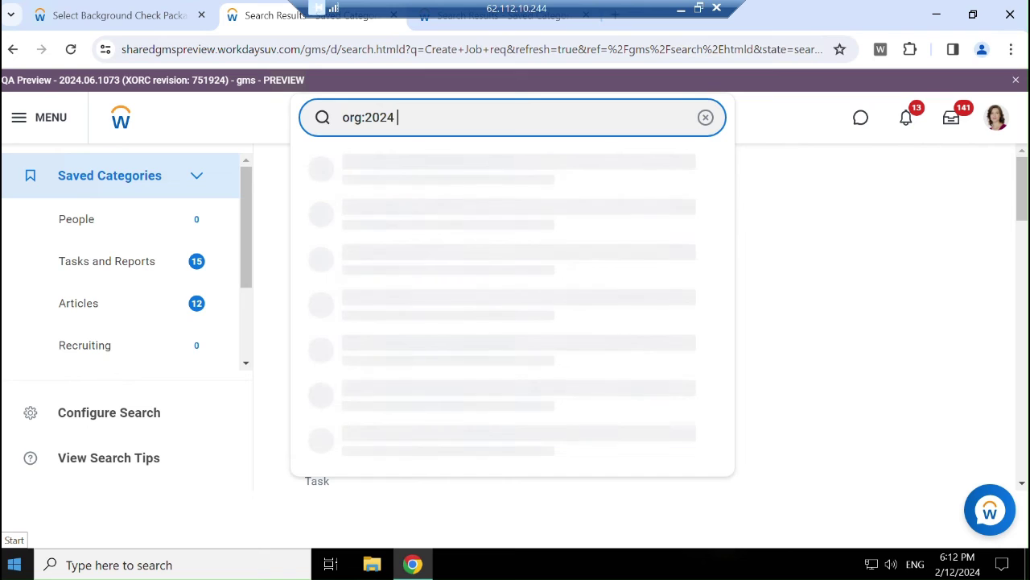
pyautogui.write(' traini')
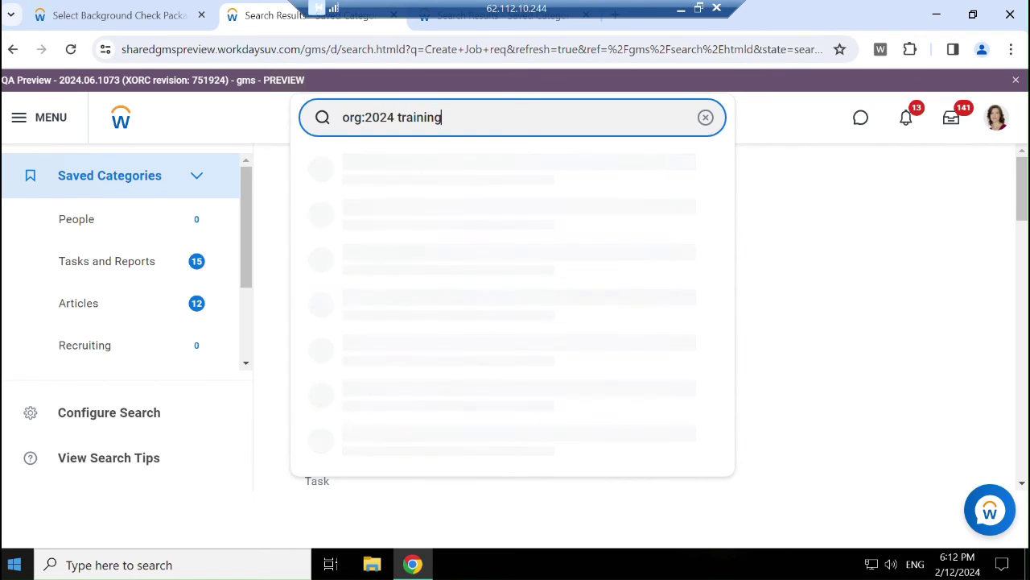
pyautogui.write('ng')
pyautogui.press('Return')
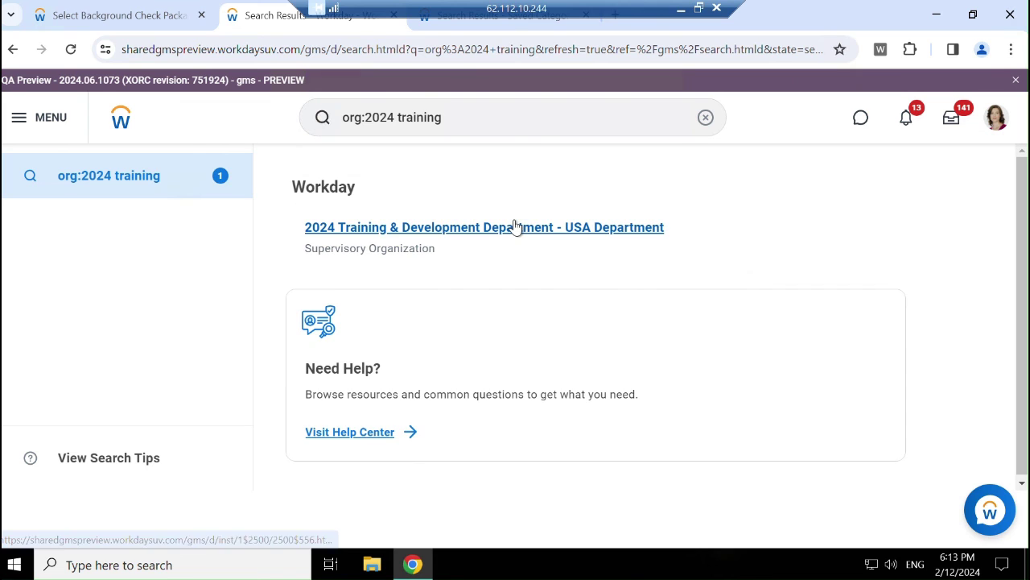
# Open the staffing information of 2024 Training & Development Department - USA Department and examine the Workday Trainer position with an open job requisition across all columns
pyautogui.click(559, 227)
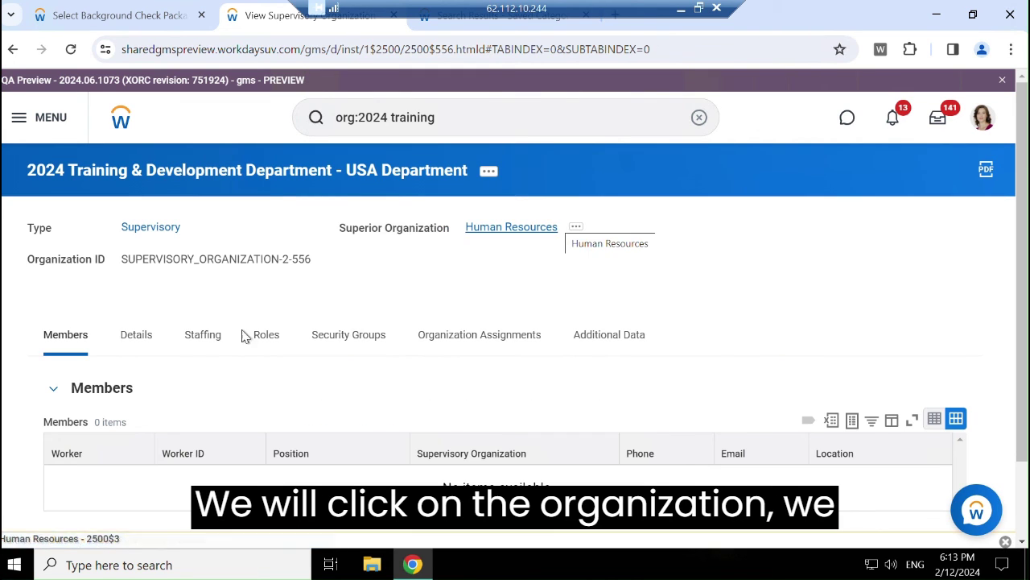
pyautogui.click(211, 346)
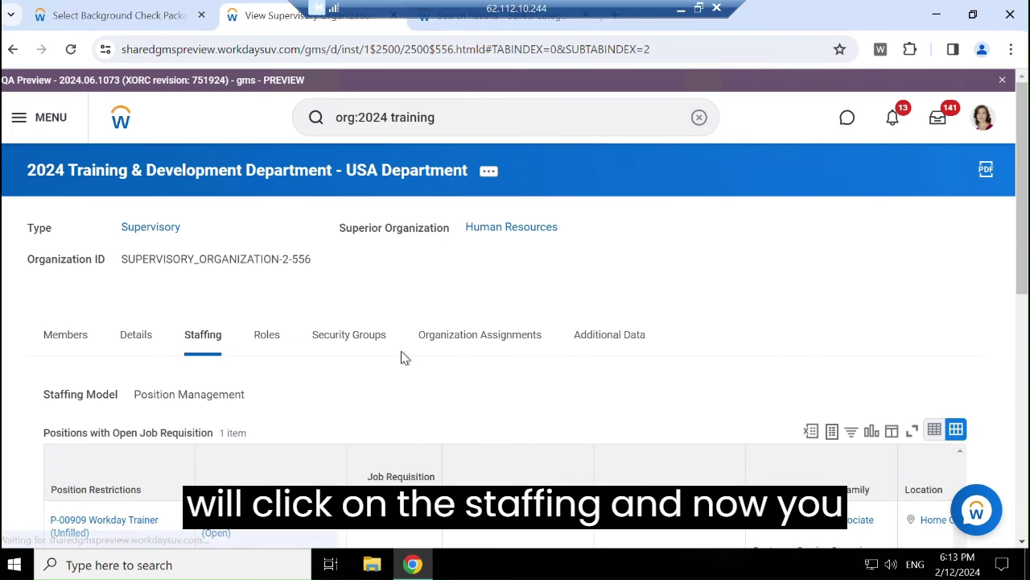
pyautogui.scroll(-3, 398, 357)
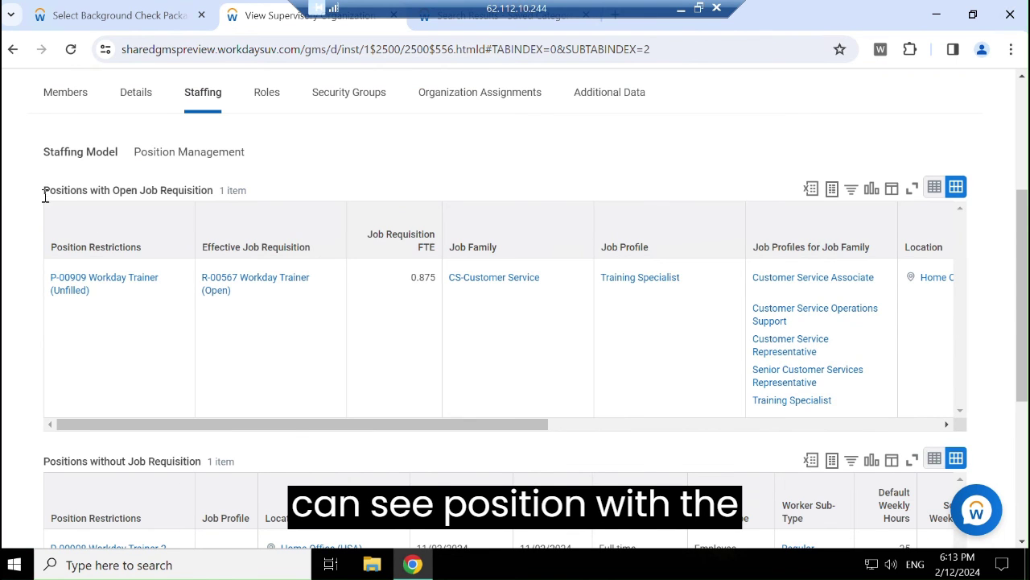
pyautogui.moveTo(45, 190); pyautogui.dragTo(214, 190)
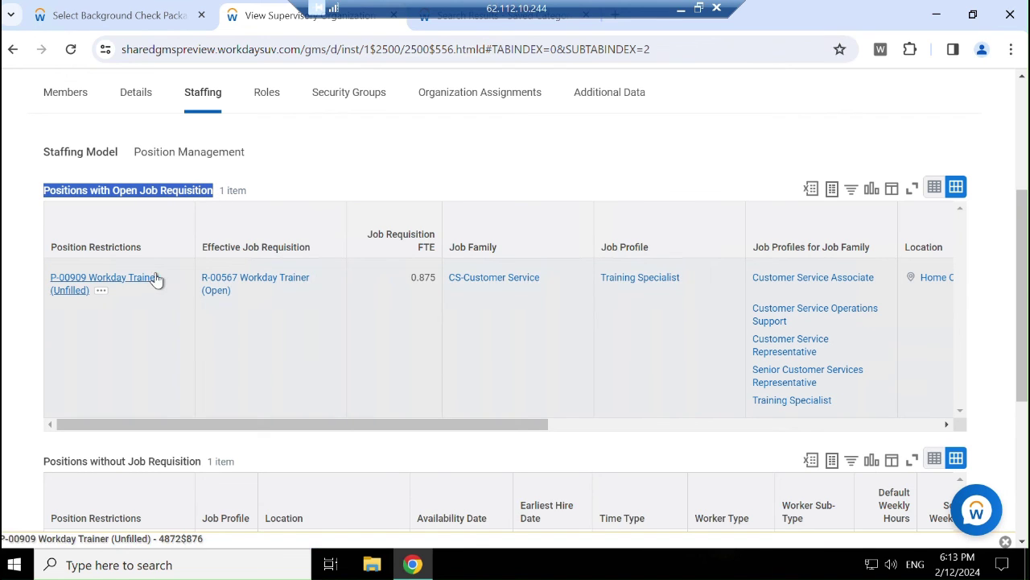
pyautogui.moveTo(159, 278); pyautogui.dragTo(51, 278)
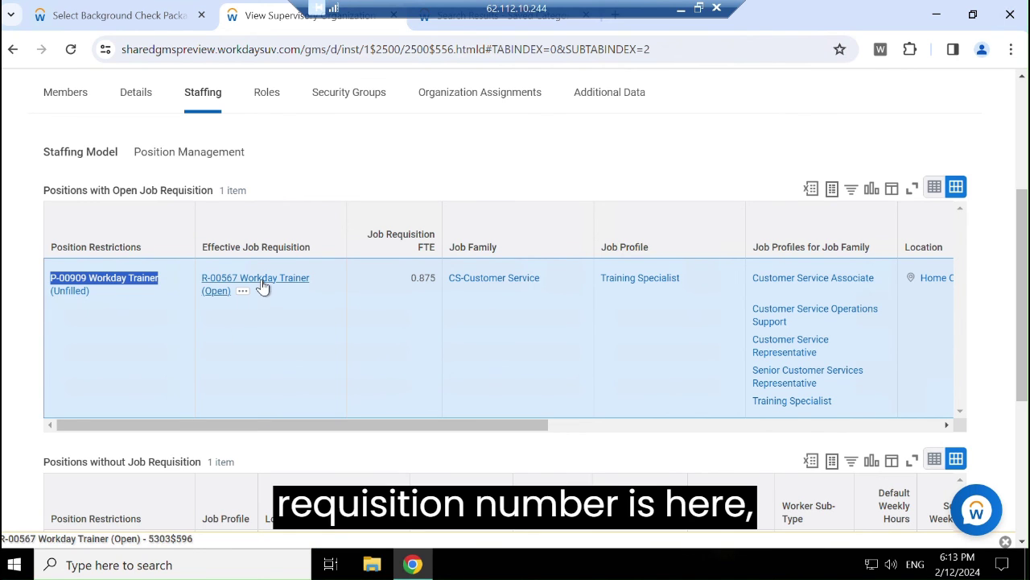
pyautogui.hscroll(5, 405, 426)
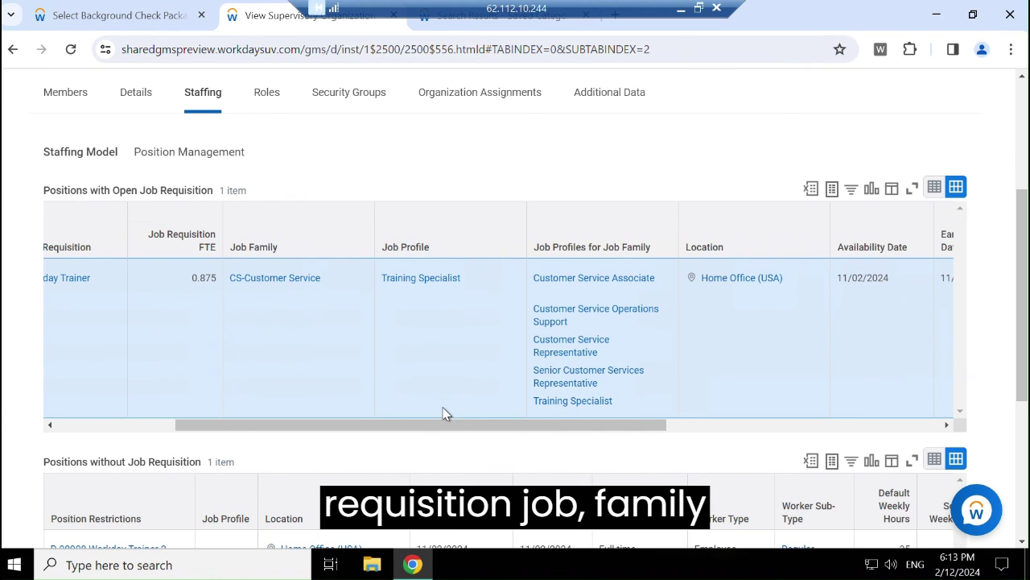
pyautogui.moveTo(456, 426); pyautogui.dragTo(765, 417)
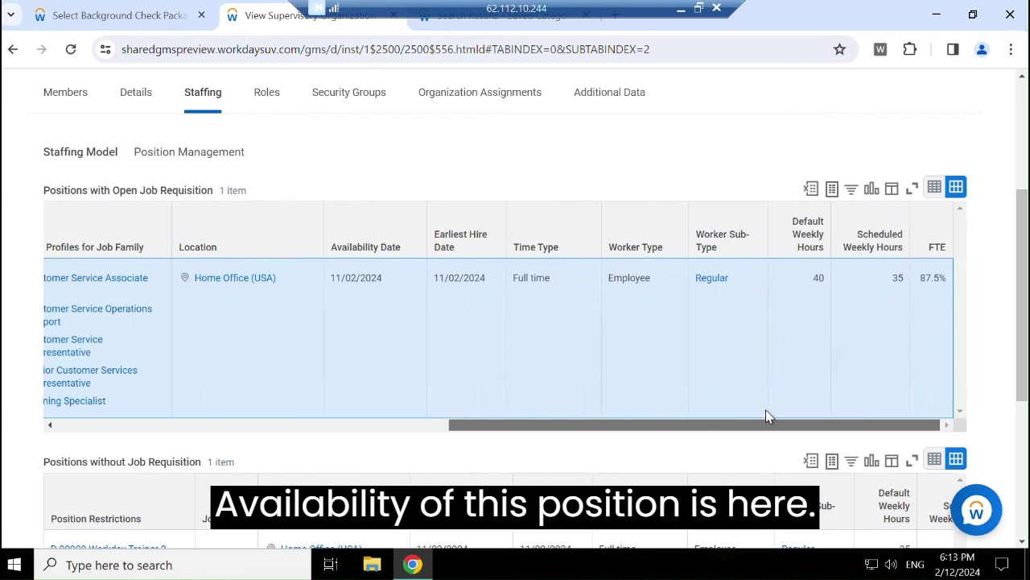
pyautogui.moveTo(686, 420); pyautogui.dragTo(258, 427)
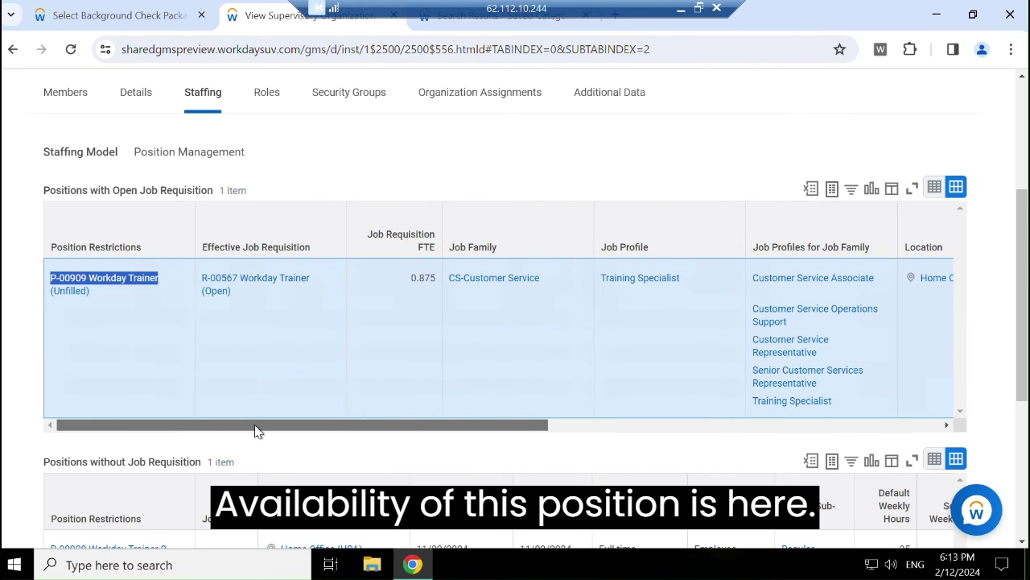
# Compare the department's positions without a job requisition with those that have an open one
pyautogui.scroll(-2, 281, 338)
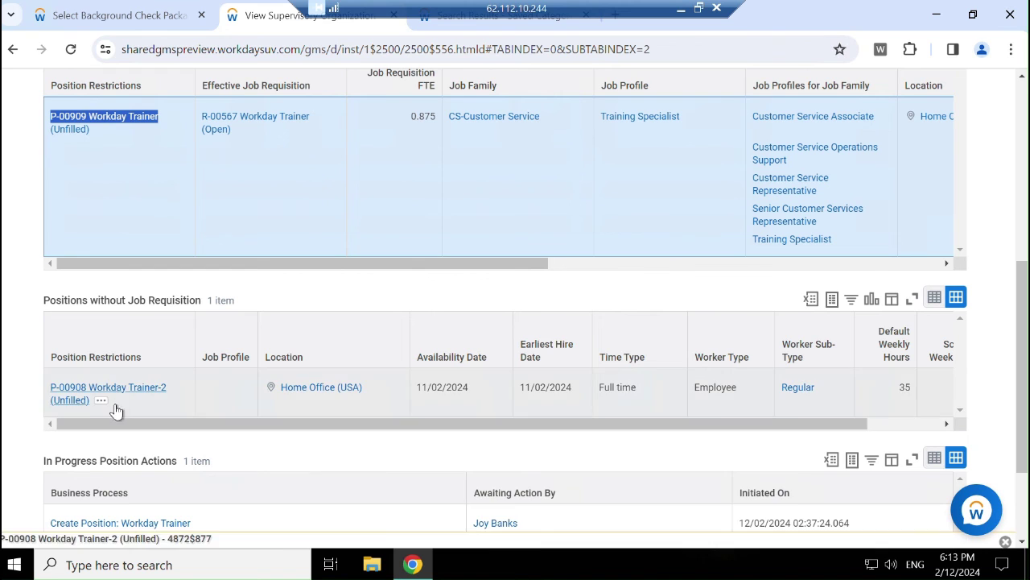
pyautogui.scroll(2, 153, 366)
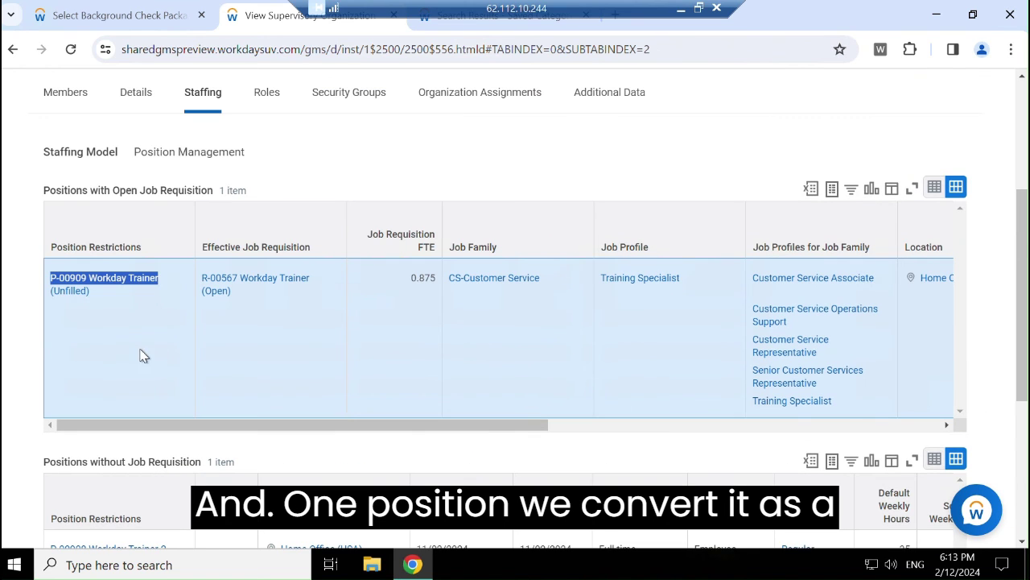
pyautogui.scroll(3, 151, 356)
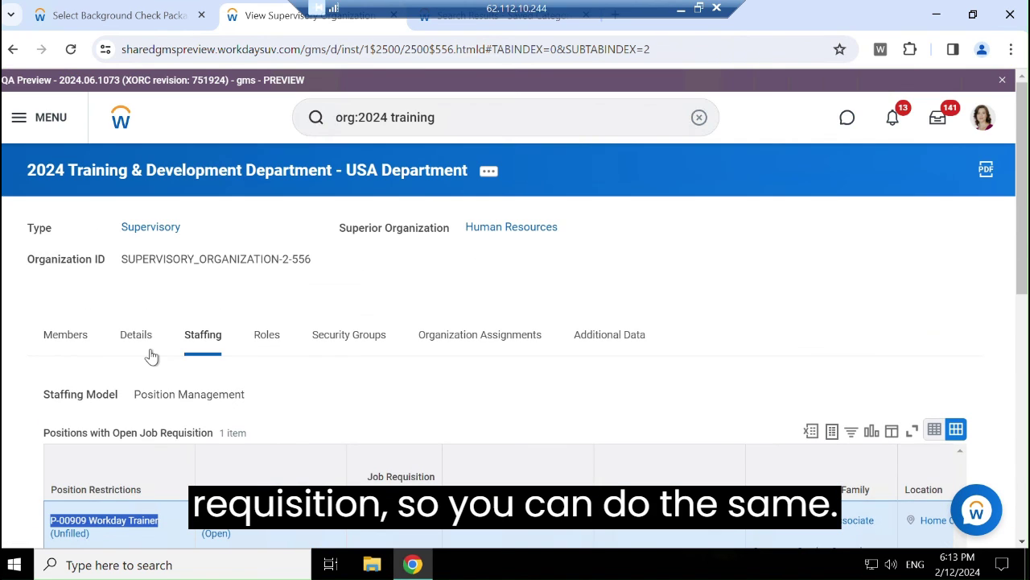